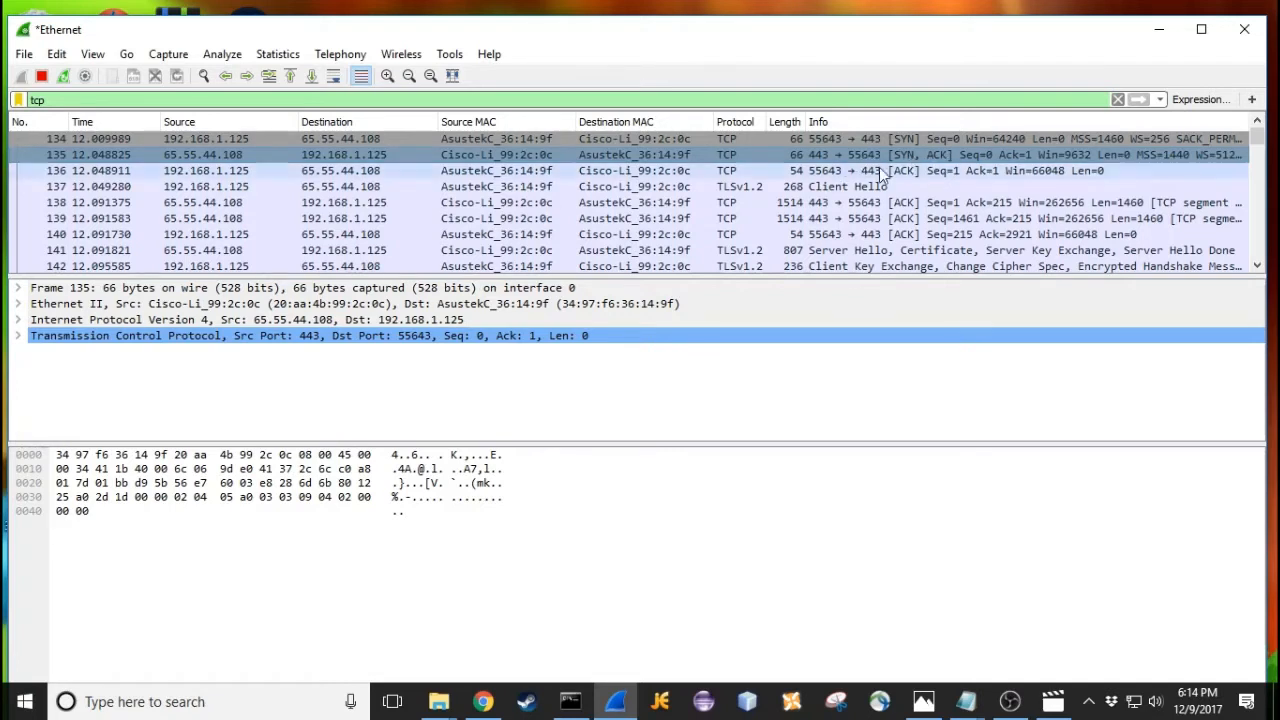
Select the ACK packet that follows the SYN, ACK in the TCP-filtered packet list
left_click(883, 168)
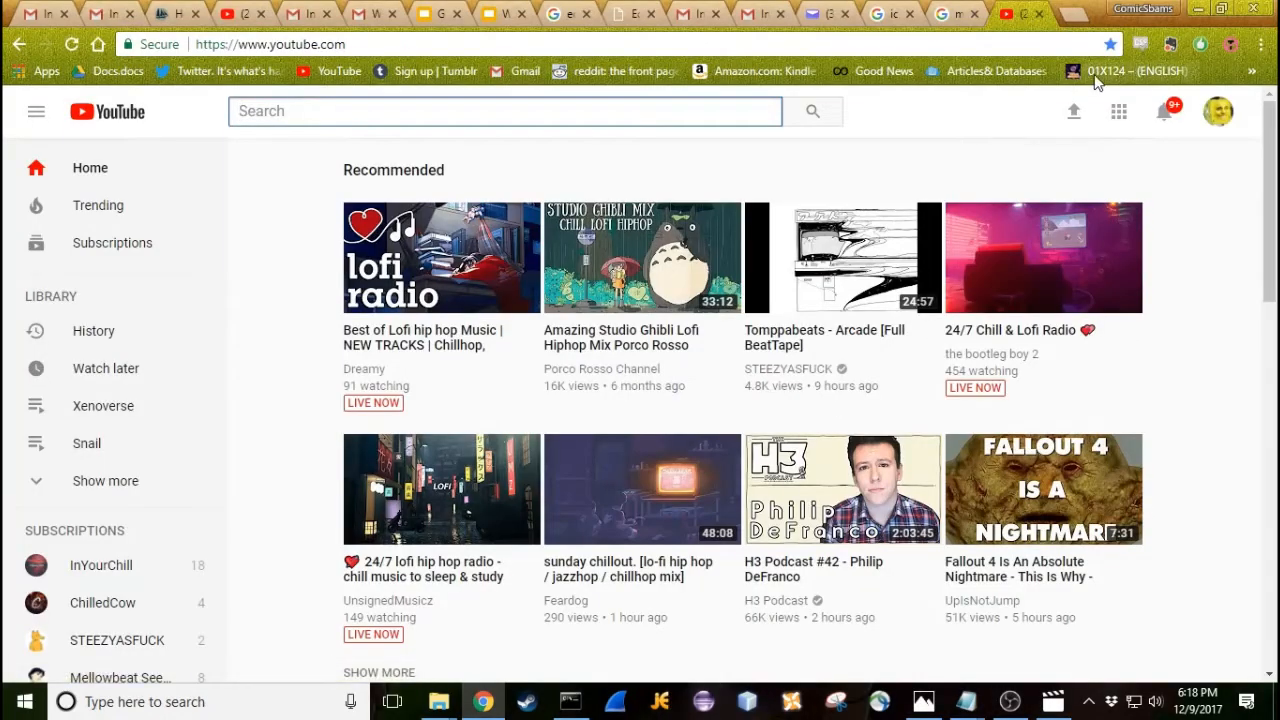
Close the current YouTube tab in Chrome and load youtube.com in a new tab
left_click(1038, 14)
left_click(1067, 16)
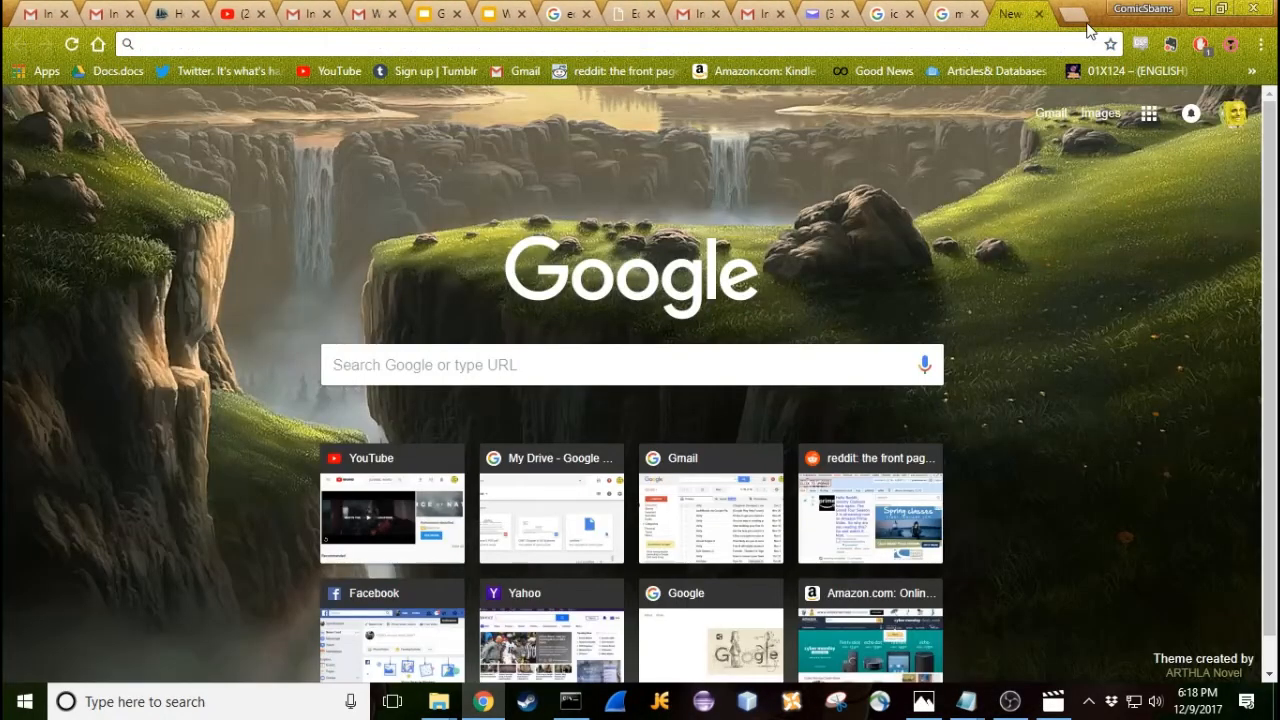
type("youtube.com")
key("Return")
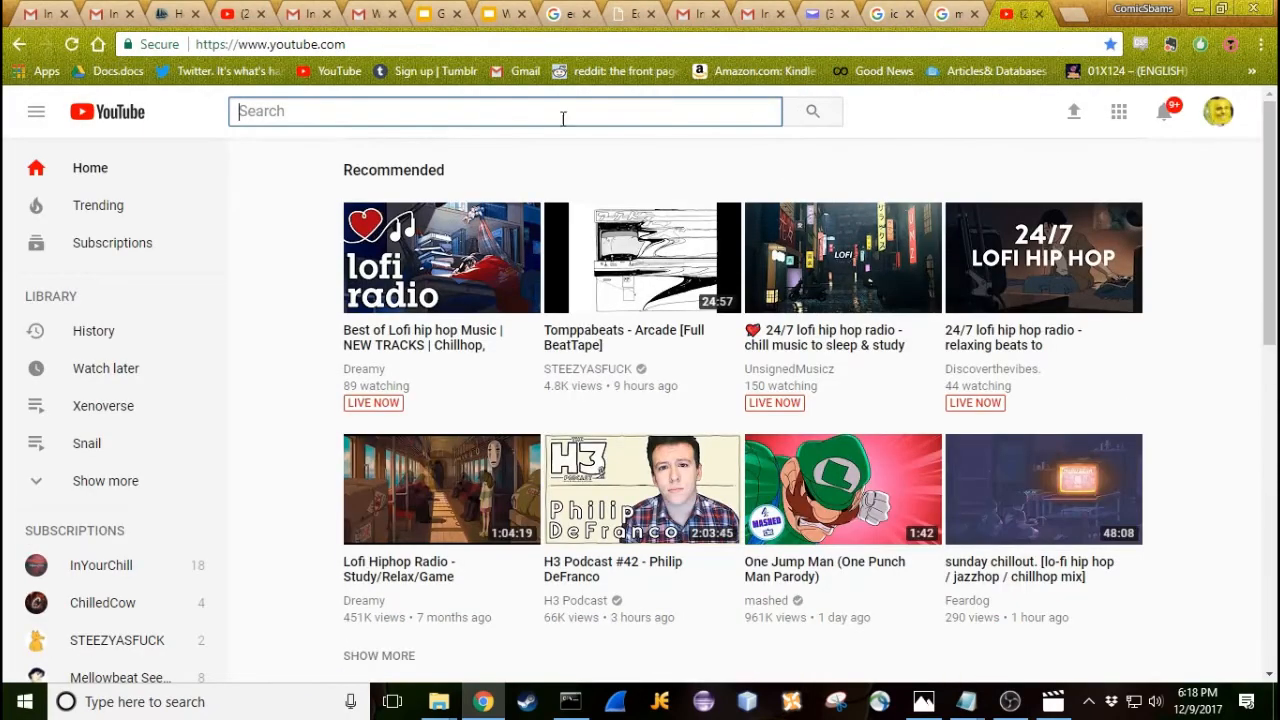
Switch to Wireshark and start a live capture on the Ethernet interface
left_click(615, 701)
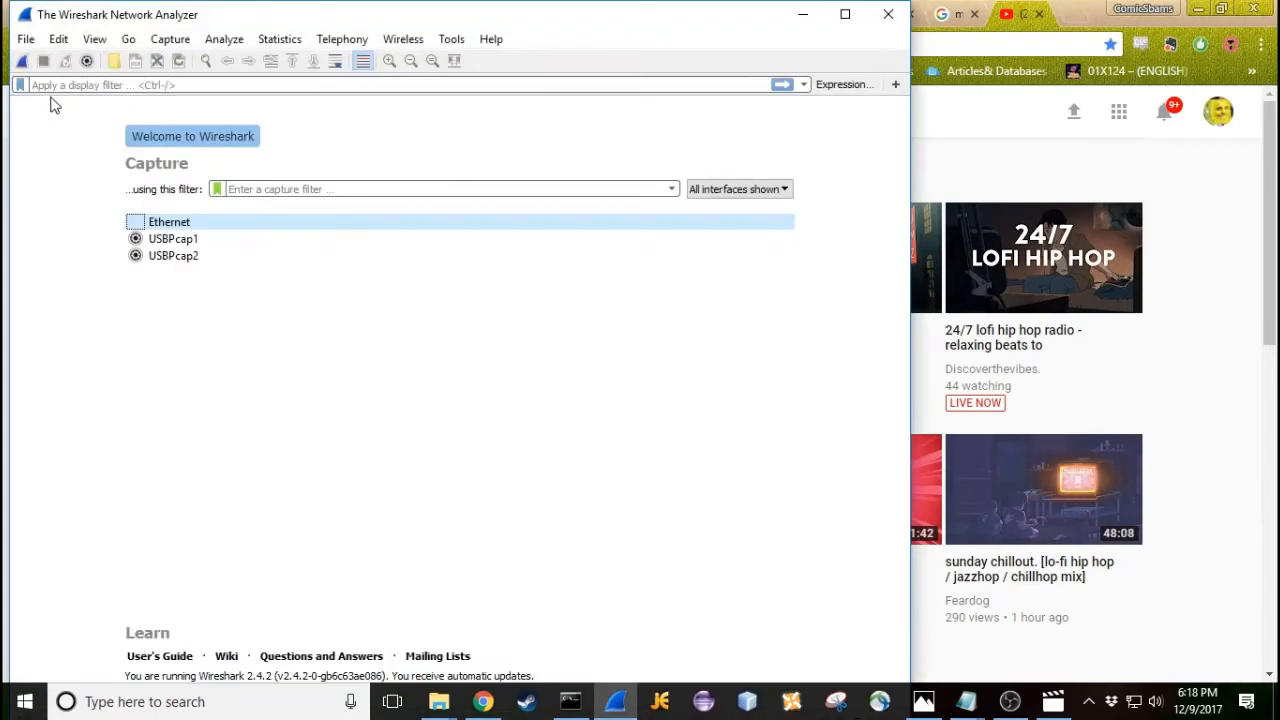
left_click(22, 61)
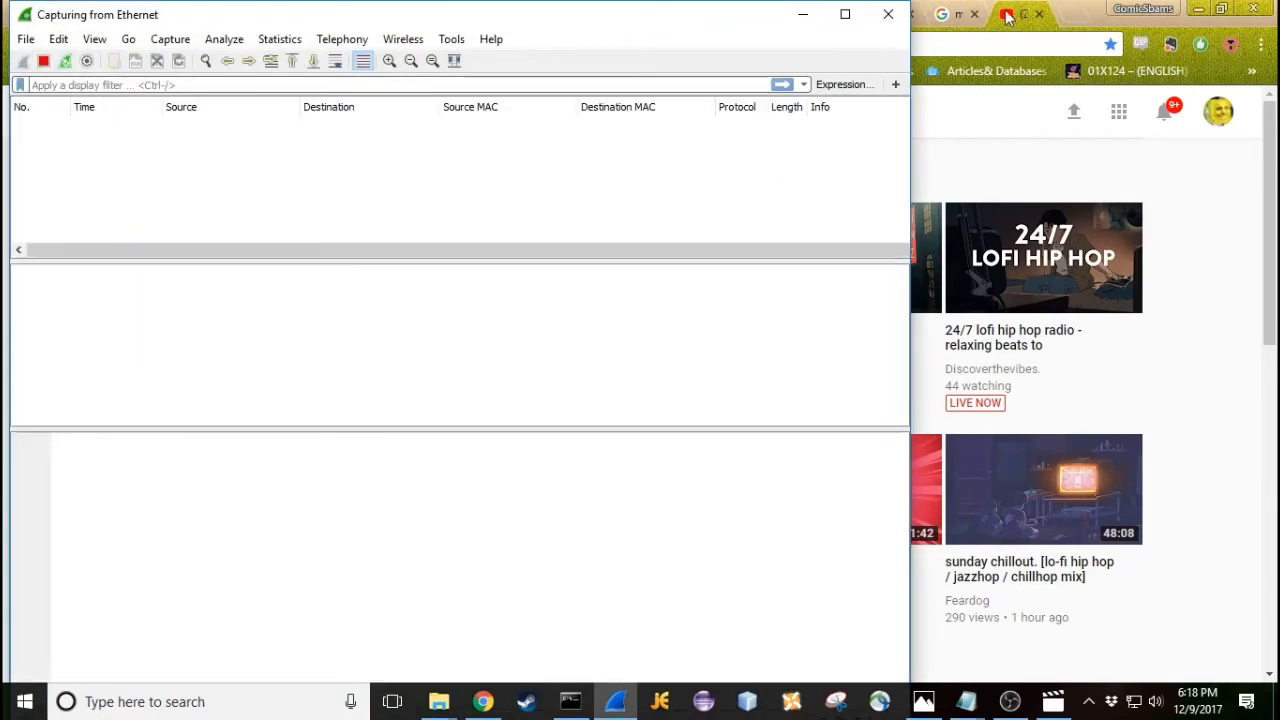
Switch back to Chrome, reload the YouTube home page and load more of its recommendations to generate traffic
left_click(1097, 8)
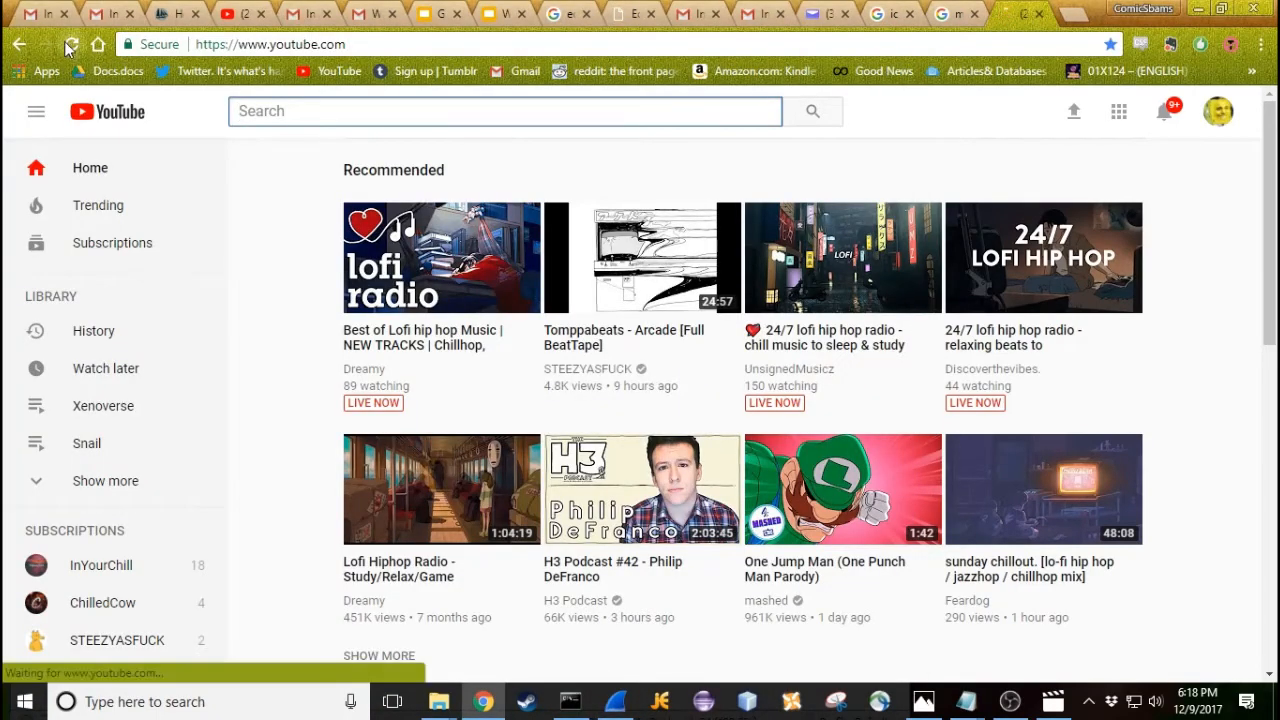
left_click(69, 44)
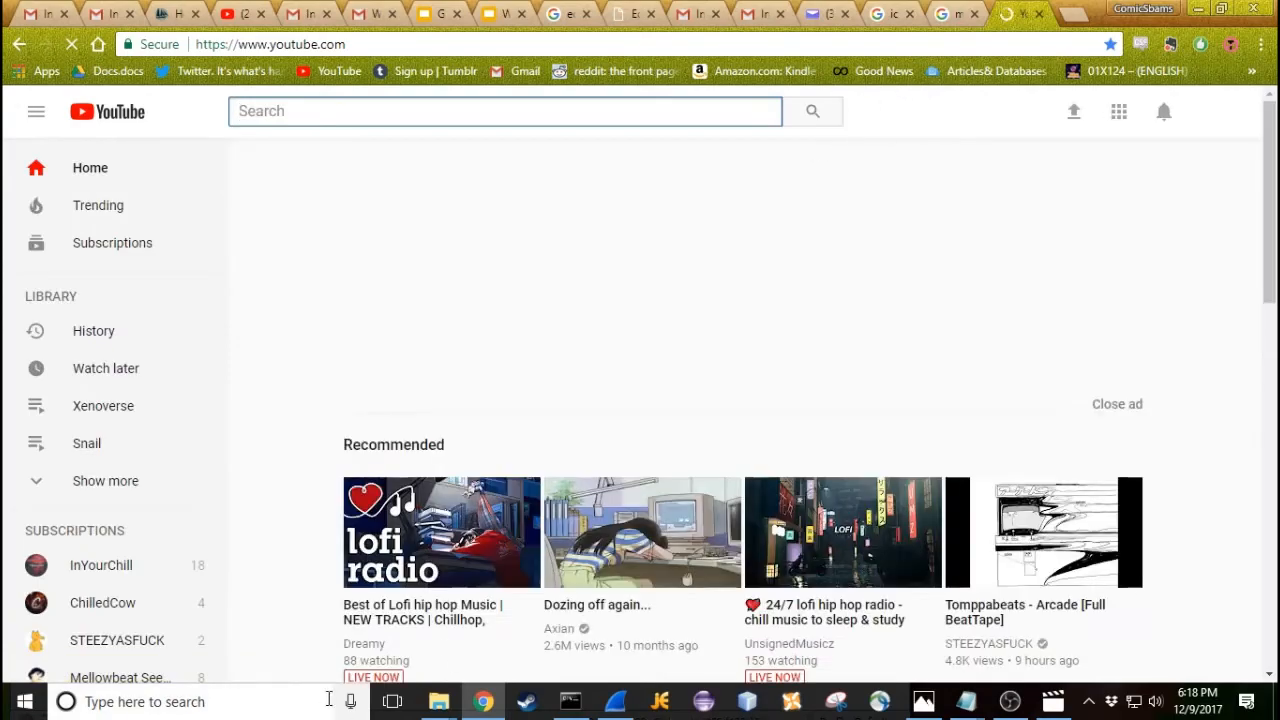
scroll(737, 606, "down", 4)
scroll(843, 363, "down", 6)
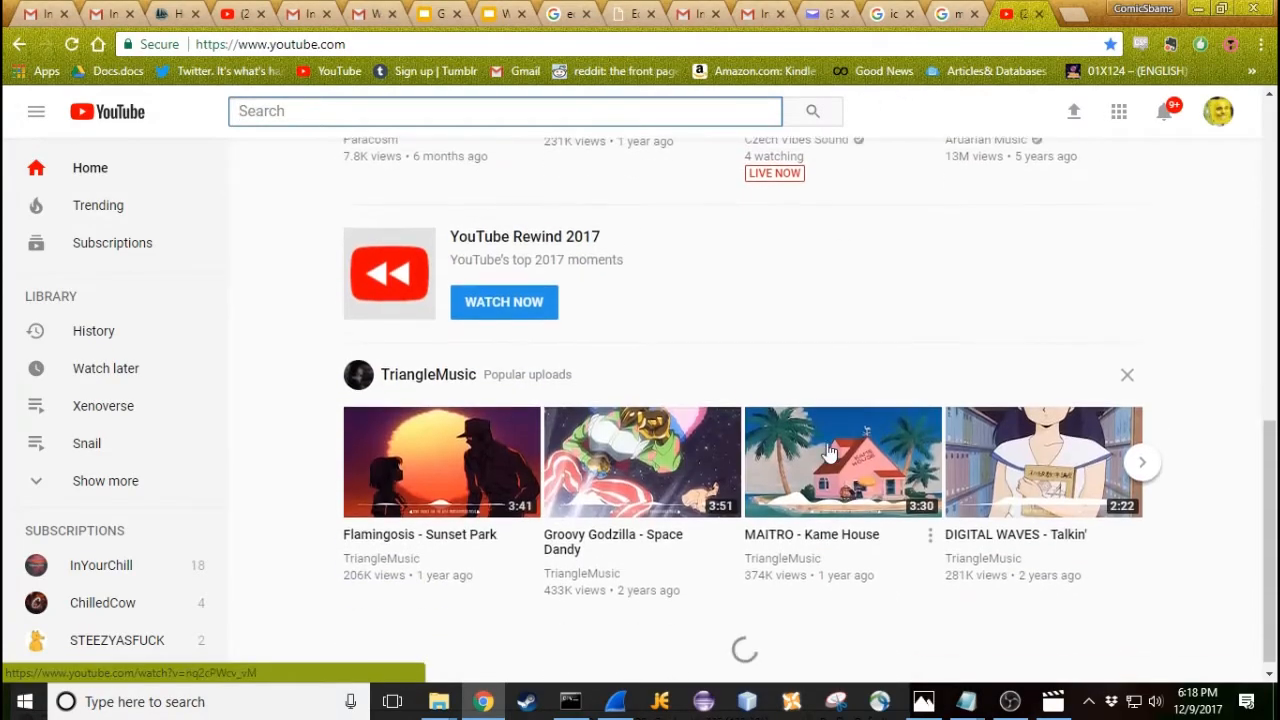
scroll(840, 430, "up", 8)
scroll(838, 452, "down", 15)
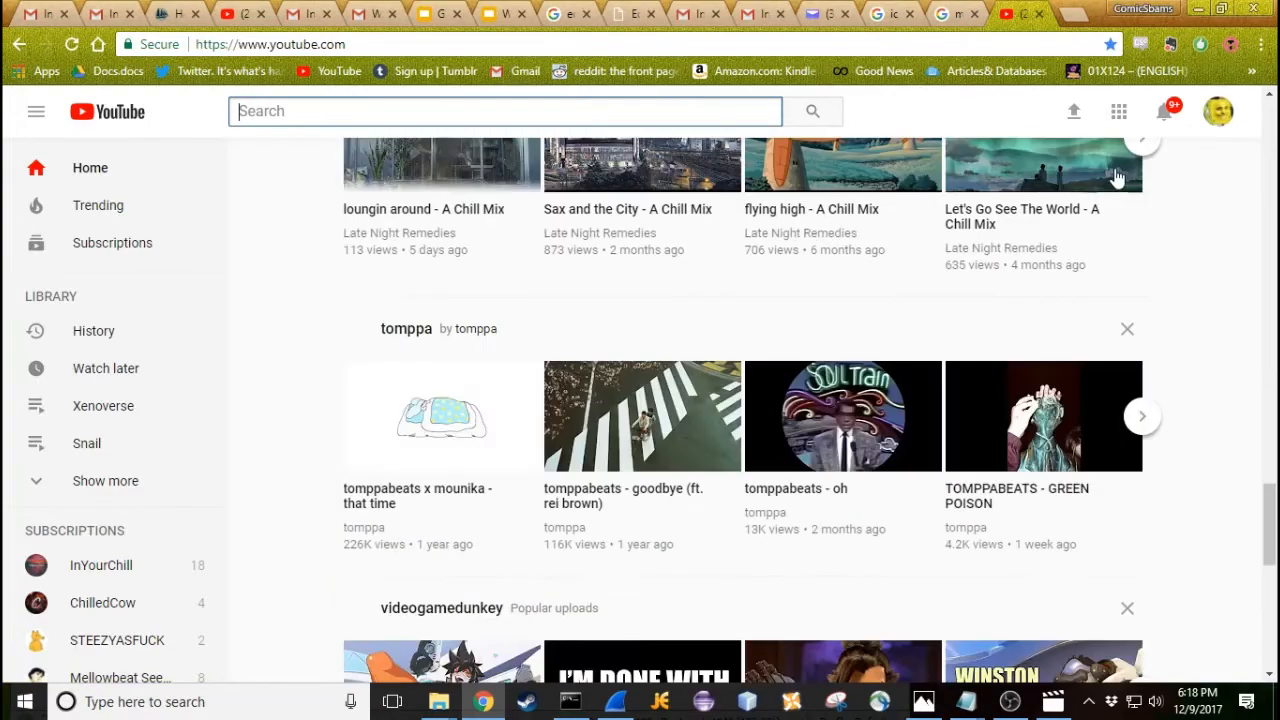
Minimize Chrome, look through the captured packets in Wireshark up to the newest ones, and maximize the Wireshark window
left_click(1197, 8)
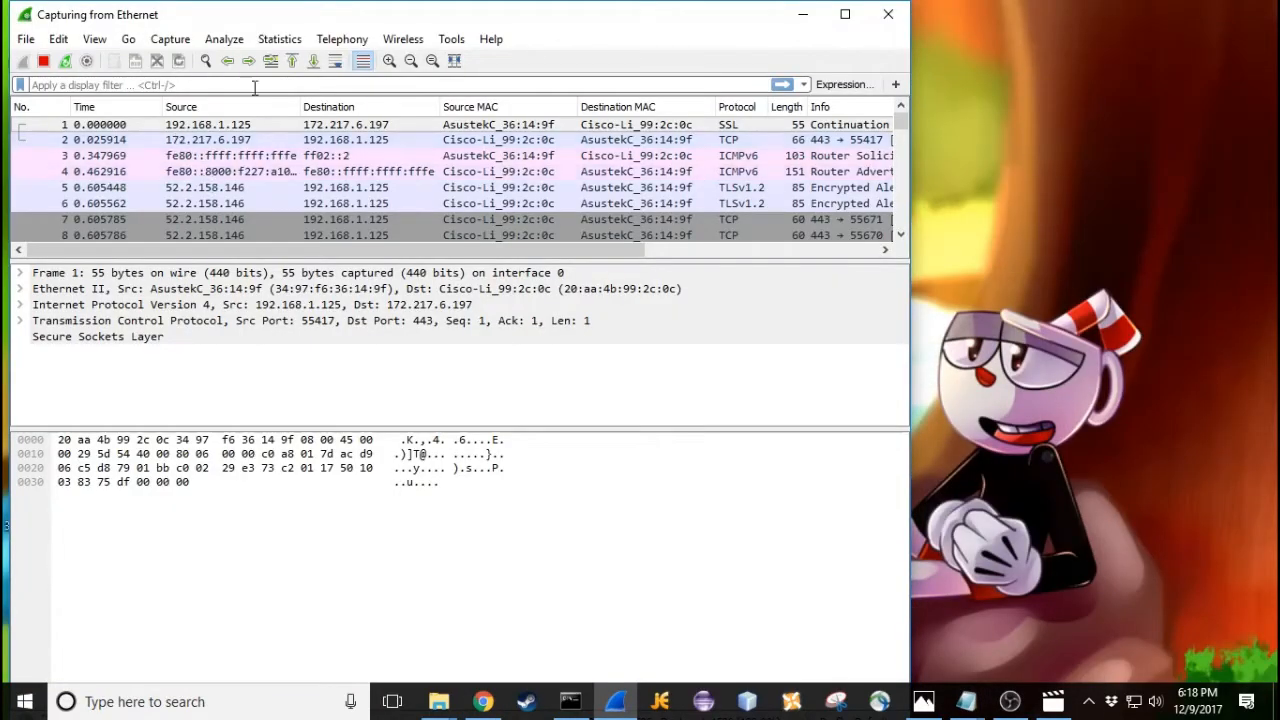
scroll(406, 181, "down", 10)
scroll(398, 203, "down", 20)
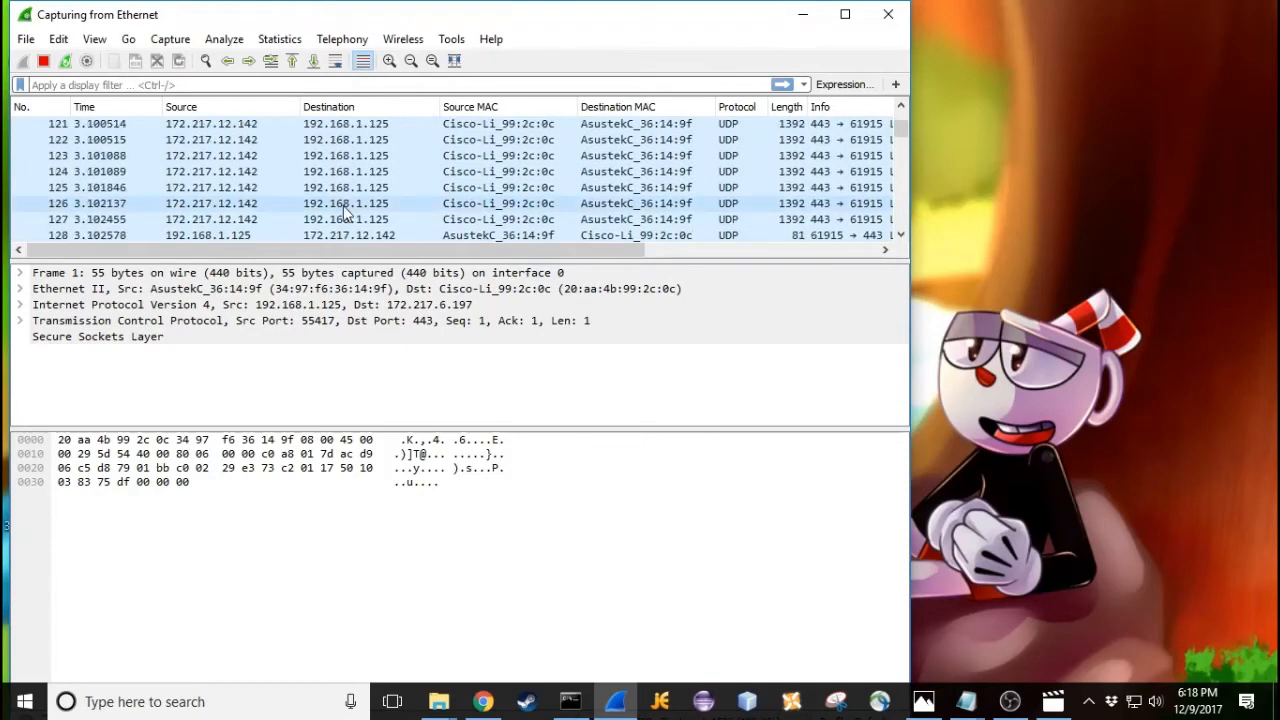
left_click_drag(902, 134, 904, 224)
left_click(745, 170)
scroll(745, 169, "up", 16)
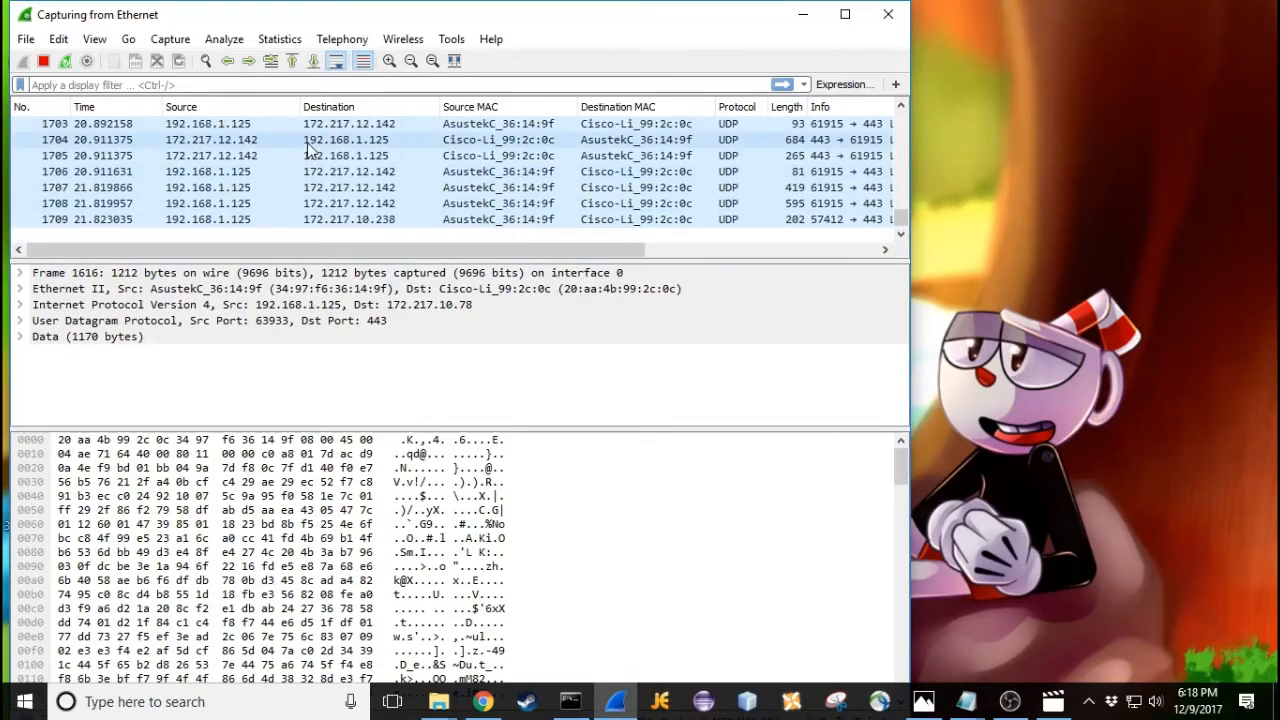
left_click(845, 14)
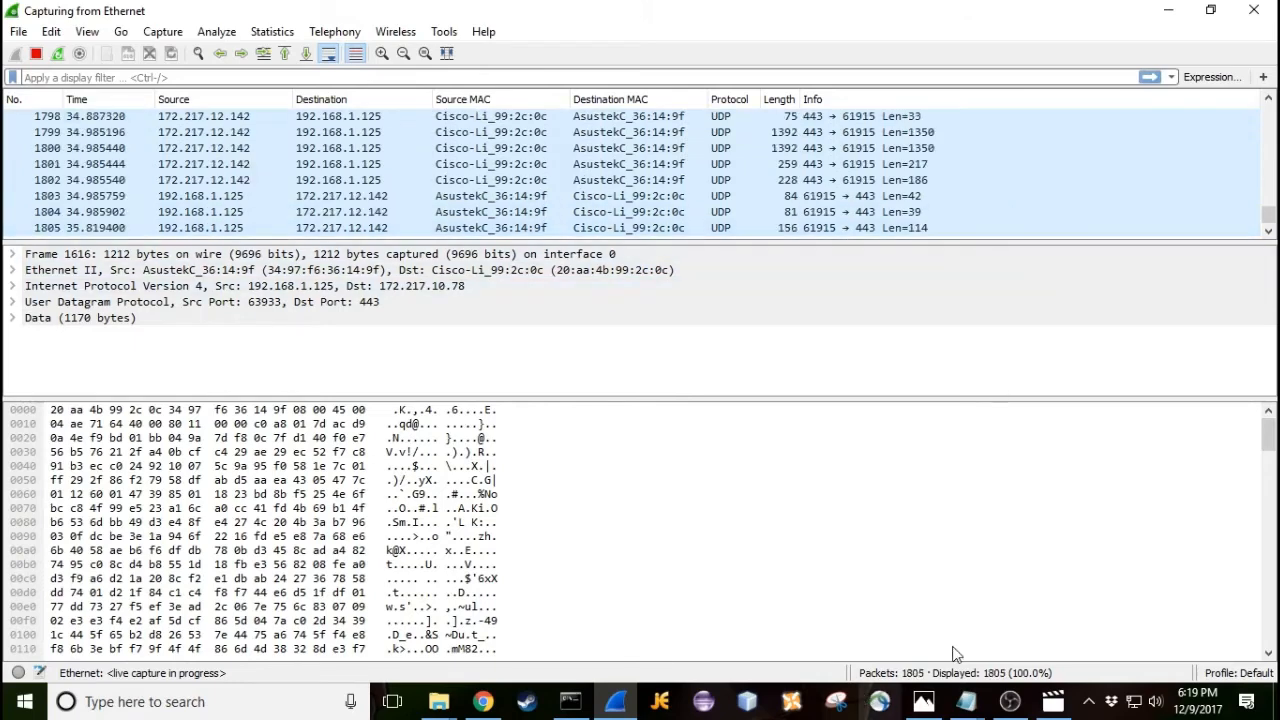
Examine the ports and lengths of the UDP packets exchanged over port 443, among both the newest and the earliest captured packets
left_click(821, 211)
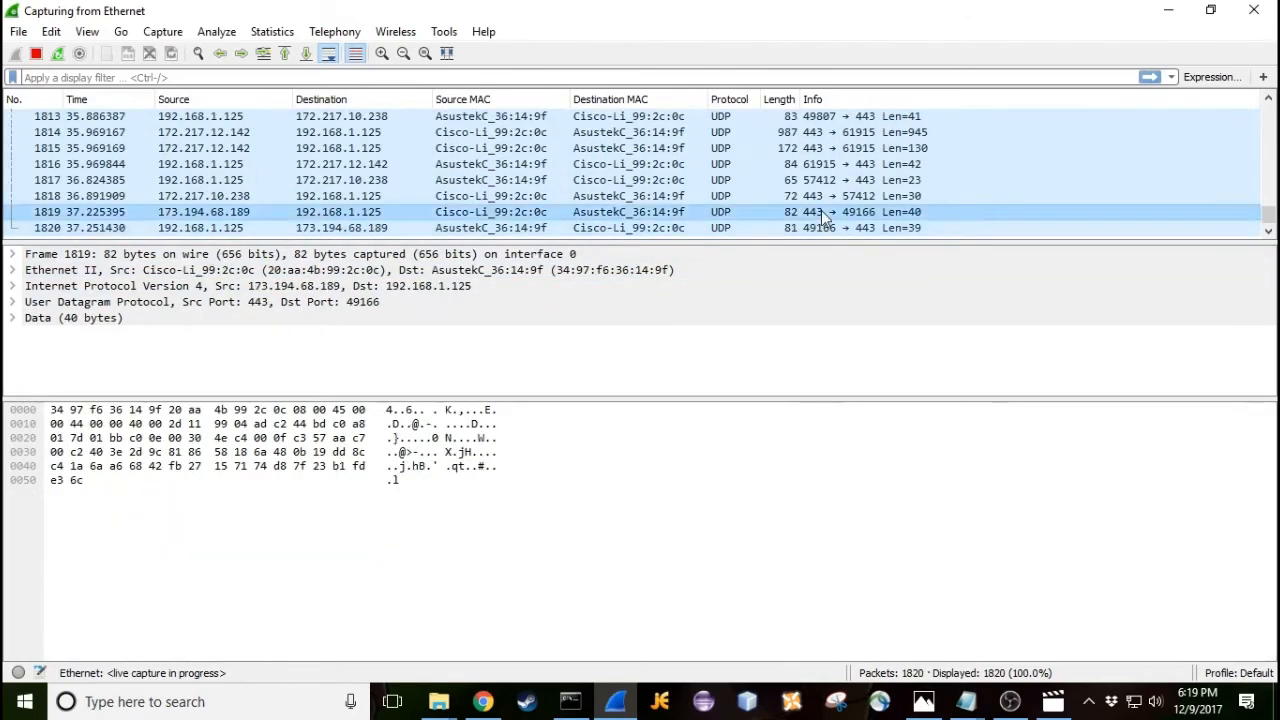
left_click(818, 226)
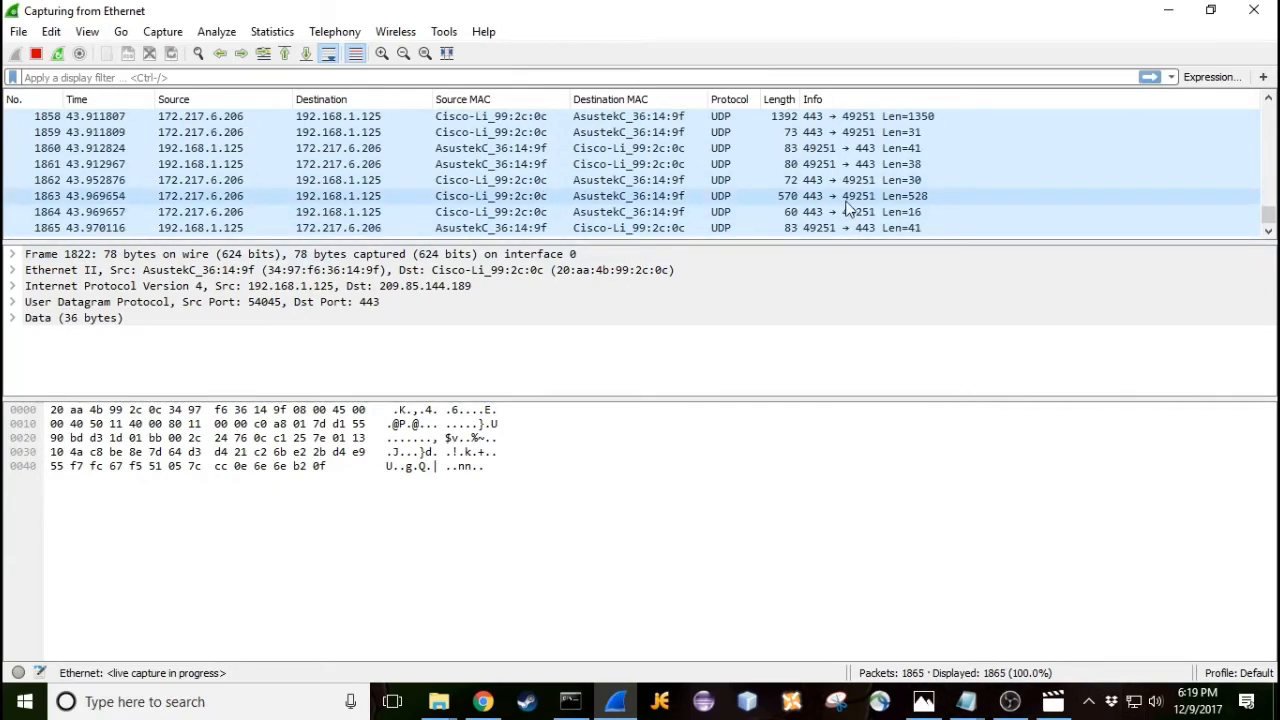
scroll(848, 208, "up", 15)
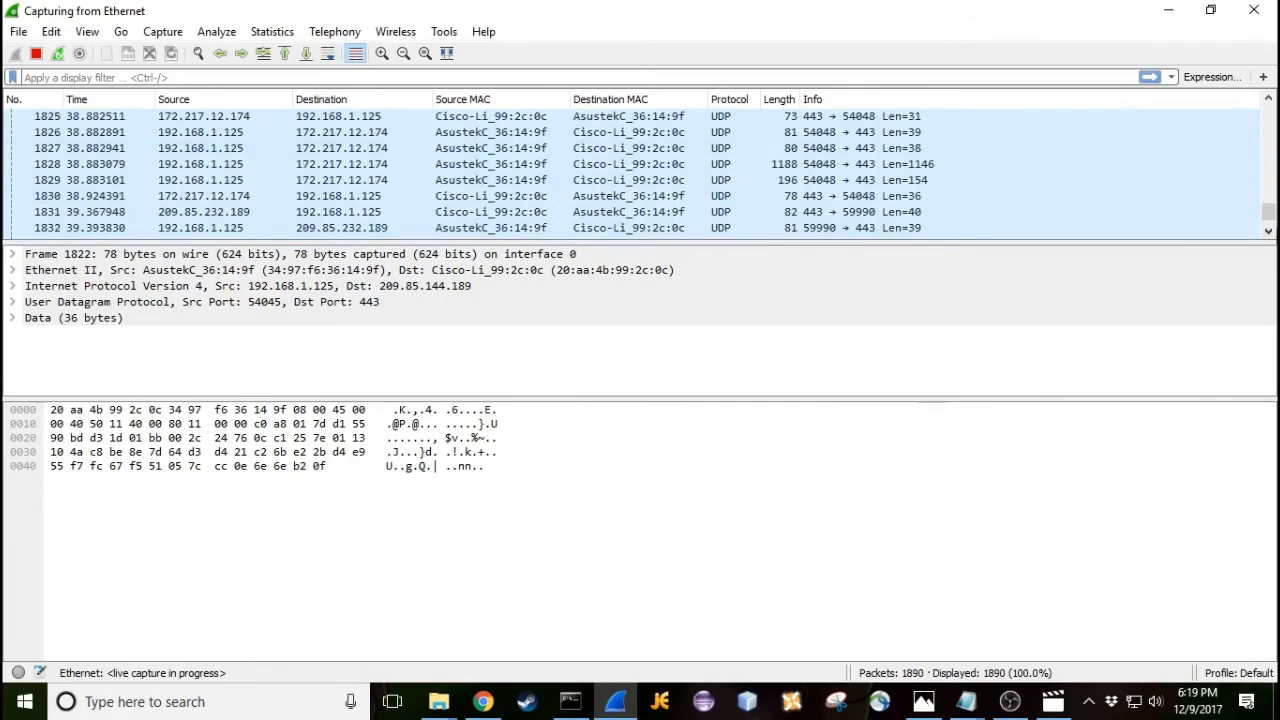
left_click_drag(1268, 212, 1268, 112)
scroll(924, 192, "down", 20)
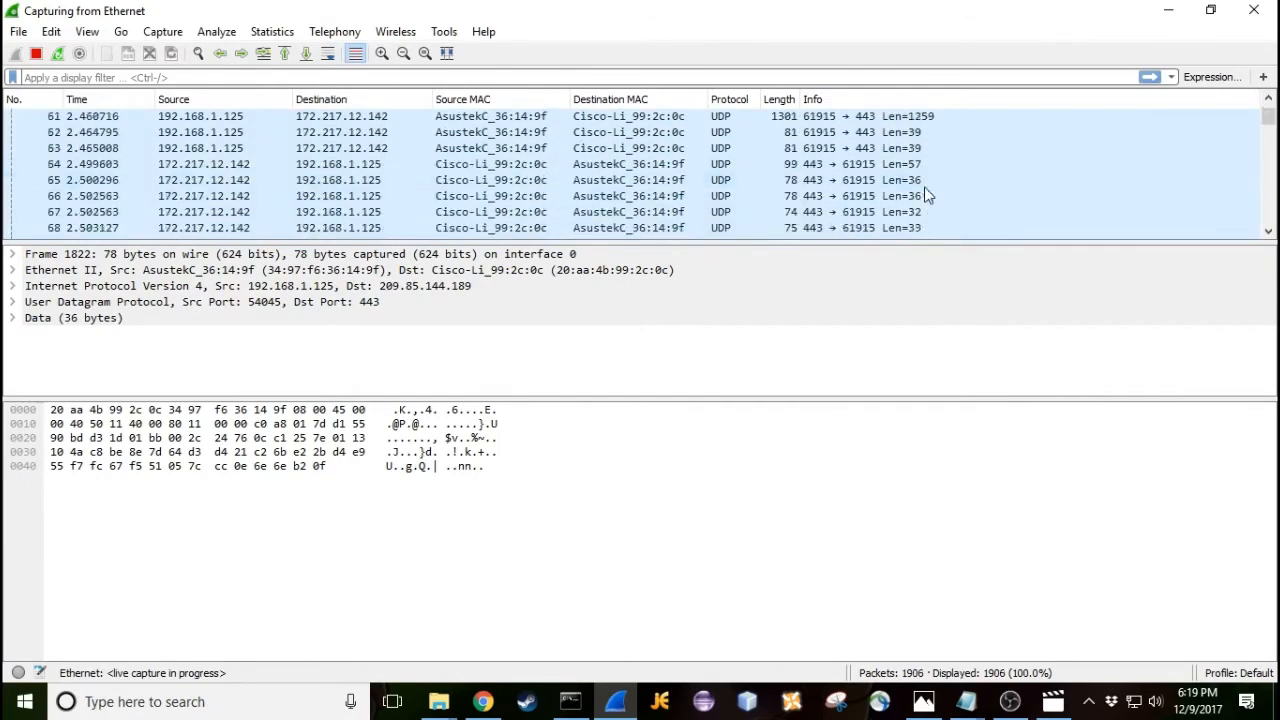
scroll(922, 205, "down", 20)
scroll(812, 184, "up", 1)
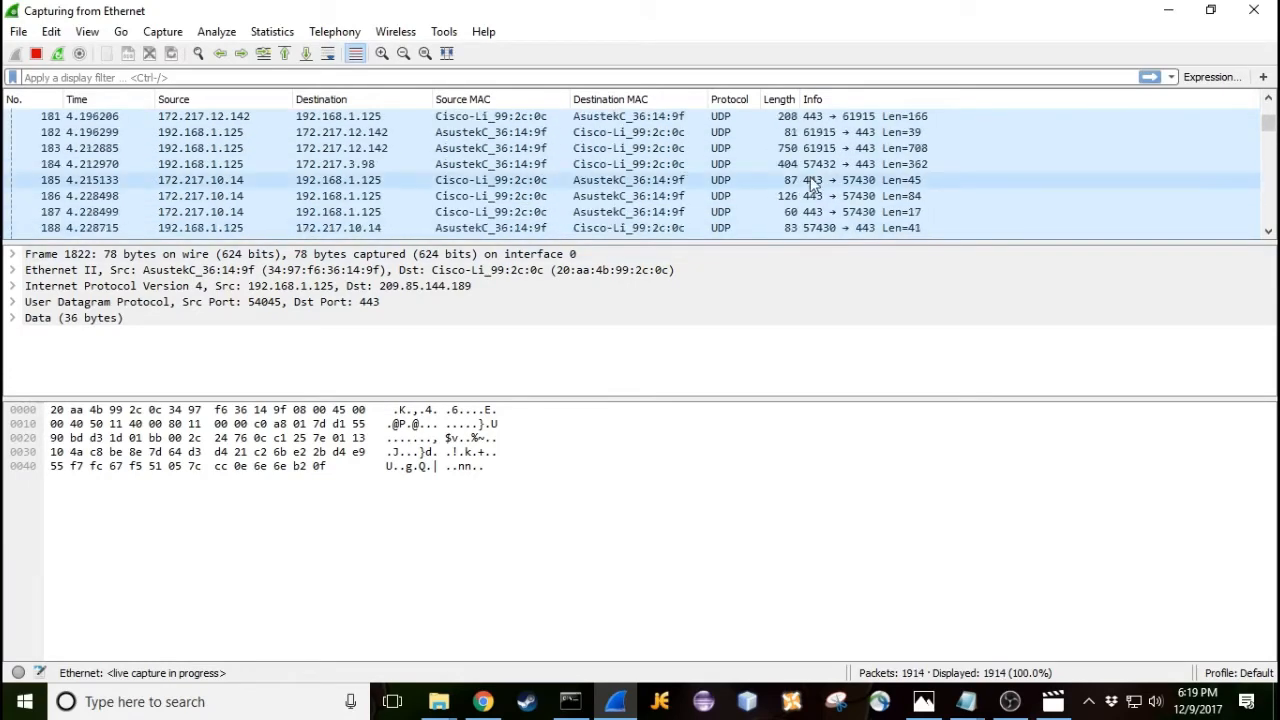
scroll(812, 184, "up", 18)
scroll(903, 199, "down", 20)
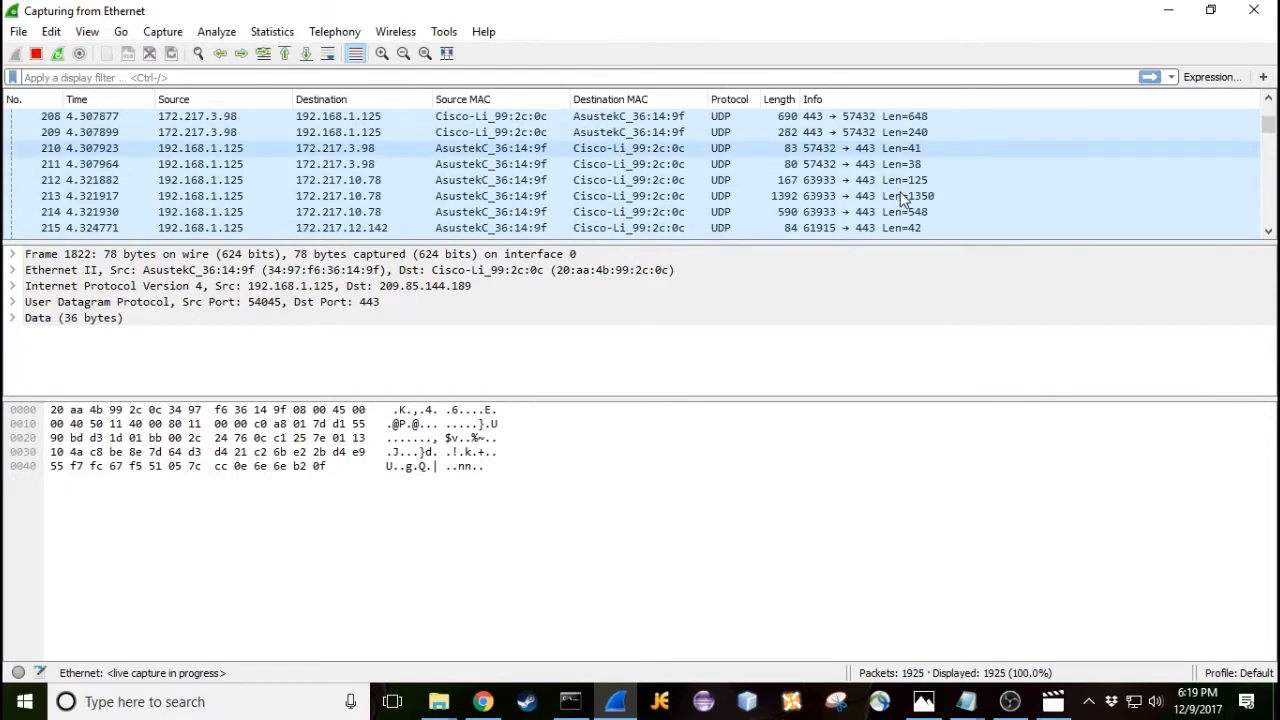
scroll(903, 200, "down", 15)
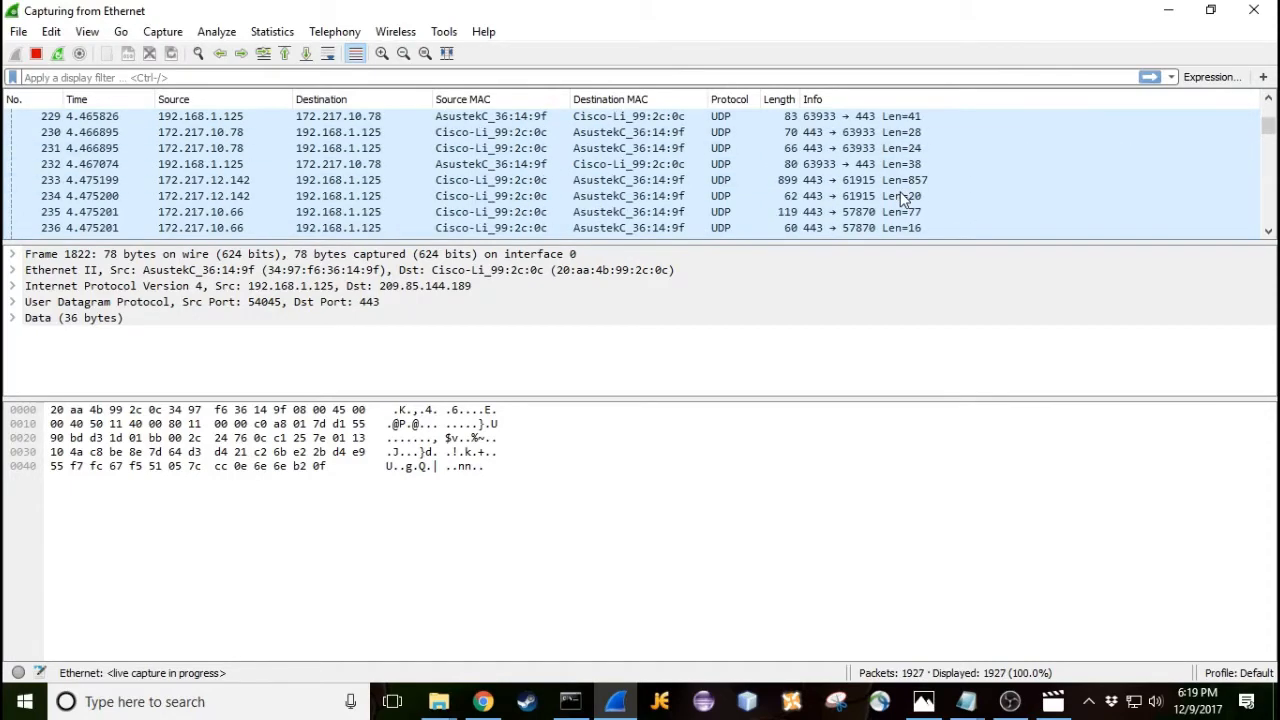
left_click(1012, 702)
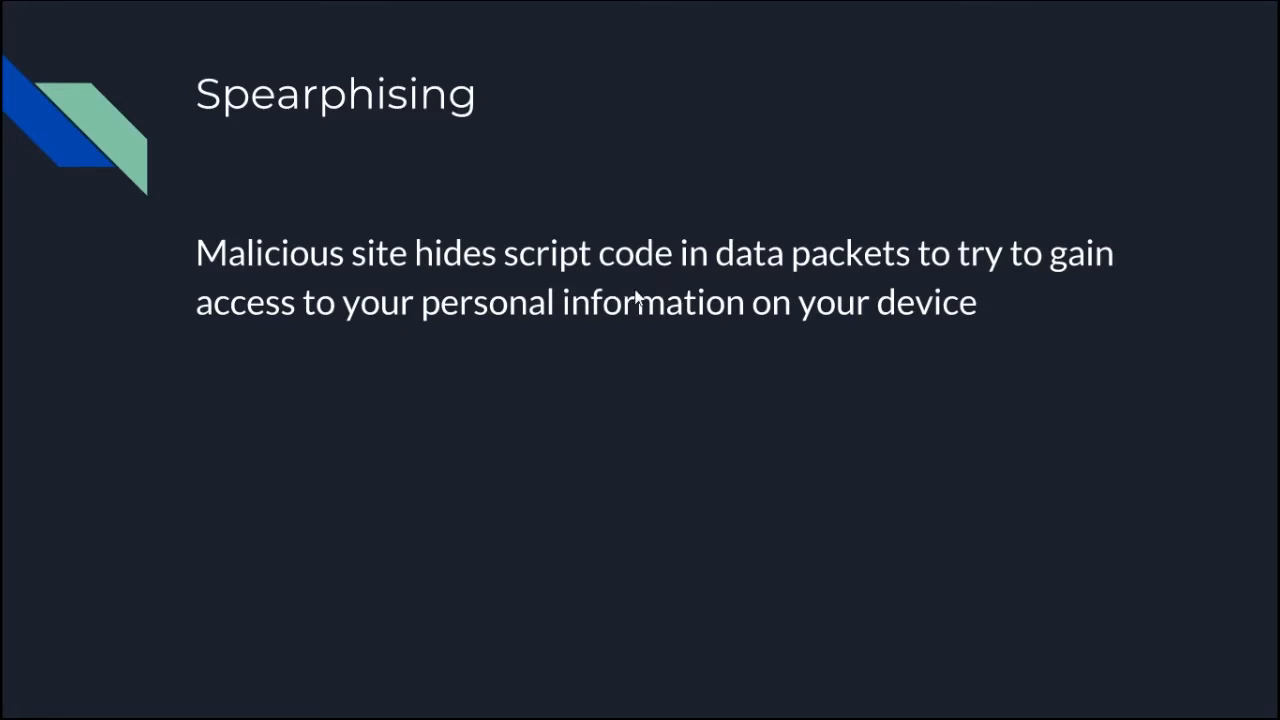
Exit the slideshow at the Spearphising slide and minimize Chrome and OBS to reach the file windows
key("Escape")
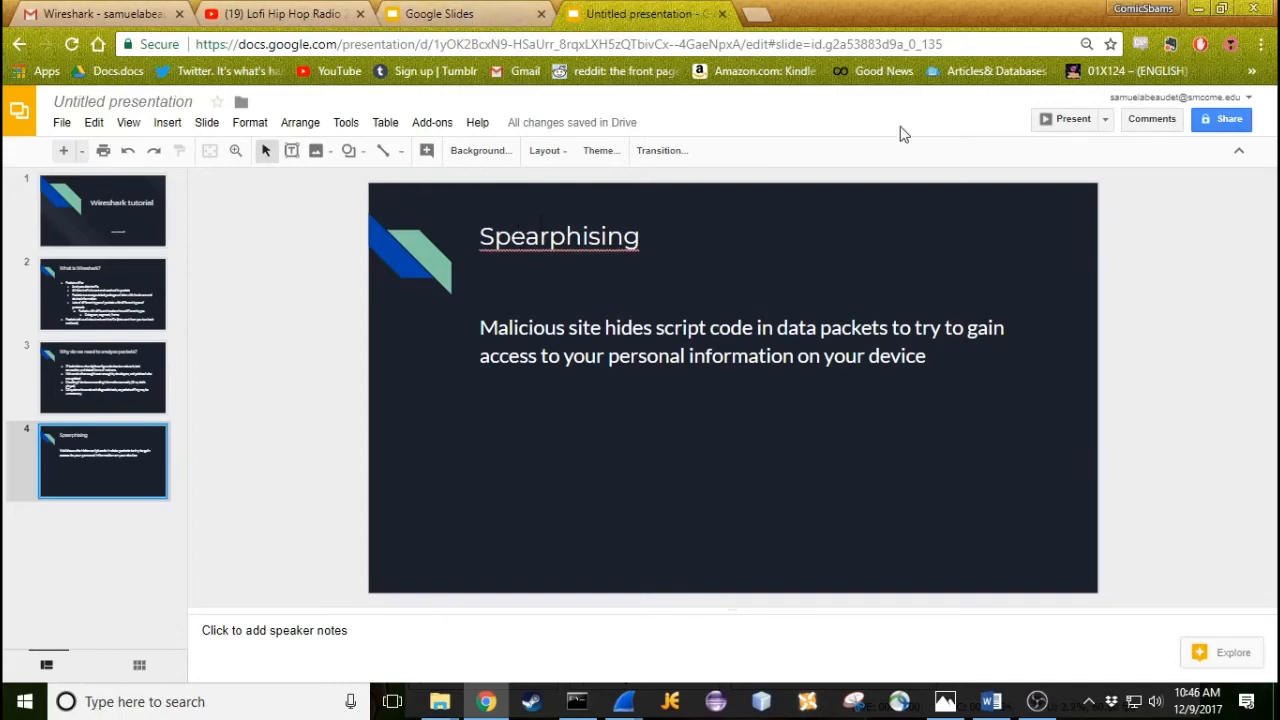
left_click(1198, 8)
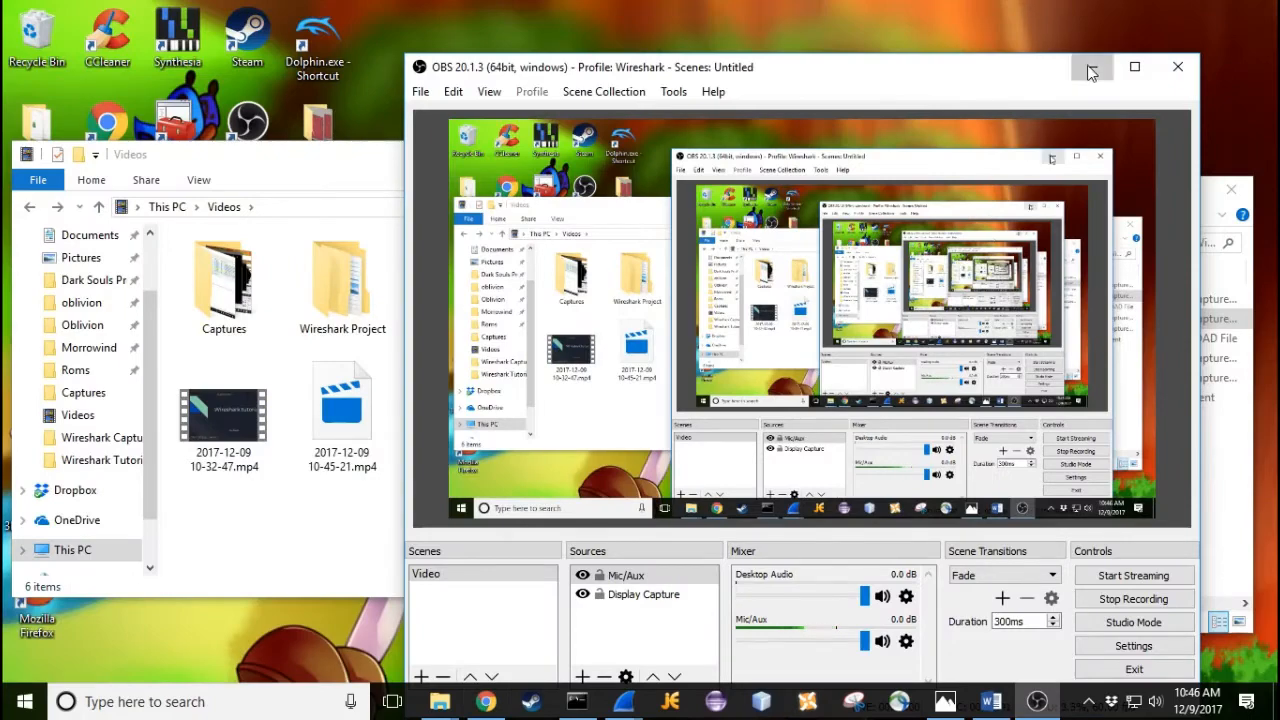
left_click(1091, 72)
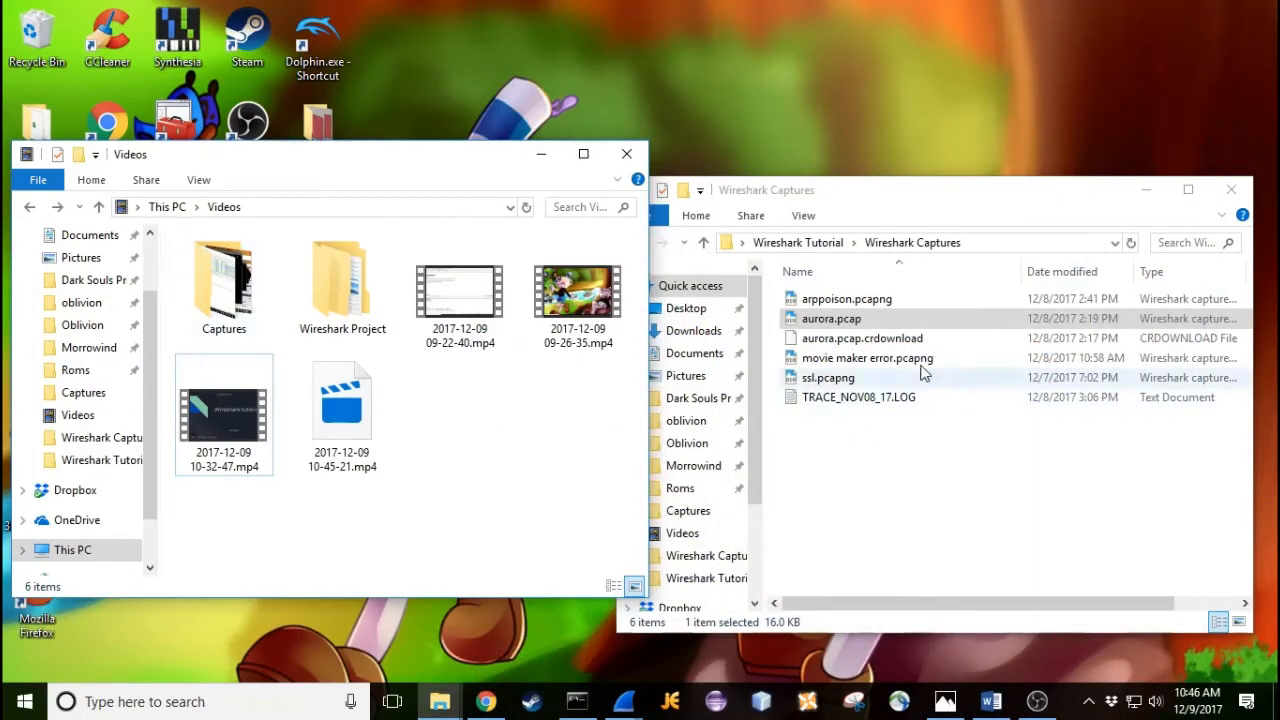
Open aurora.pcap from the Wireshark Captures folder in Wireshark and look through its packet list
double_click(862, 316)
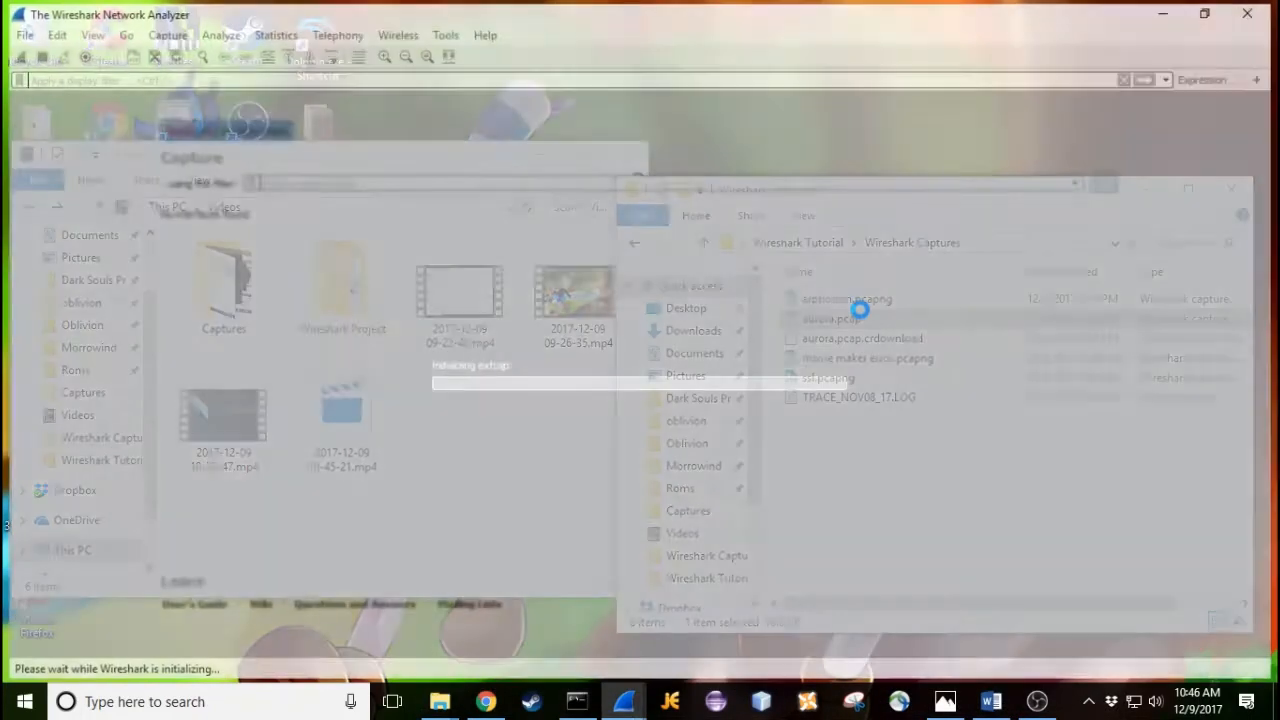
scroll(197, 218, "down", 2)
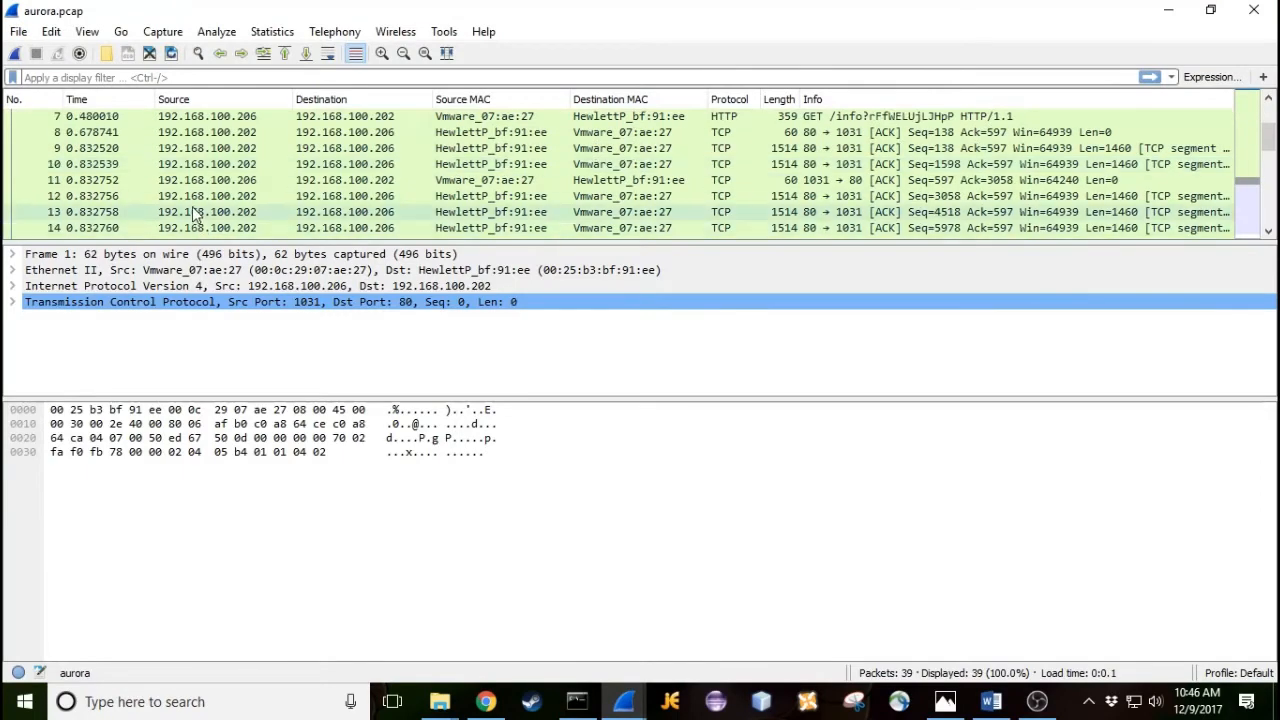
scroll(190, 216, "down", 2)
scroll(175, 140, "down", 6)
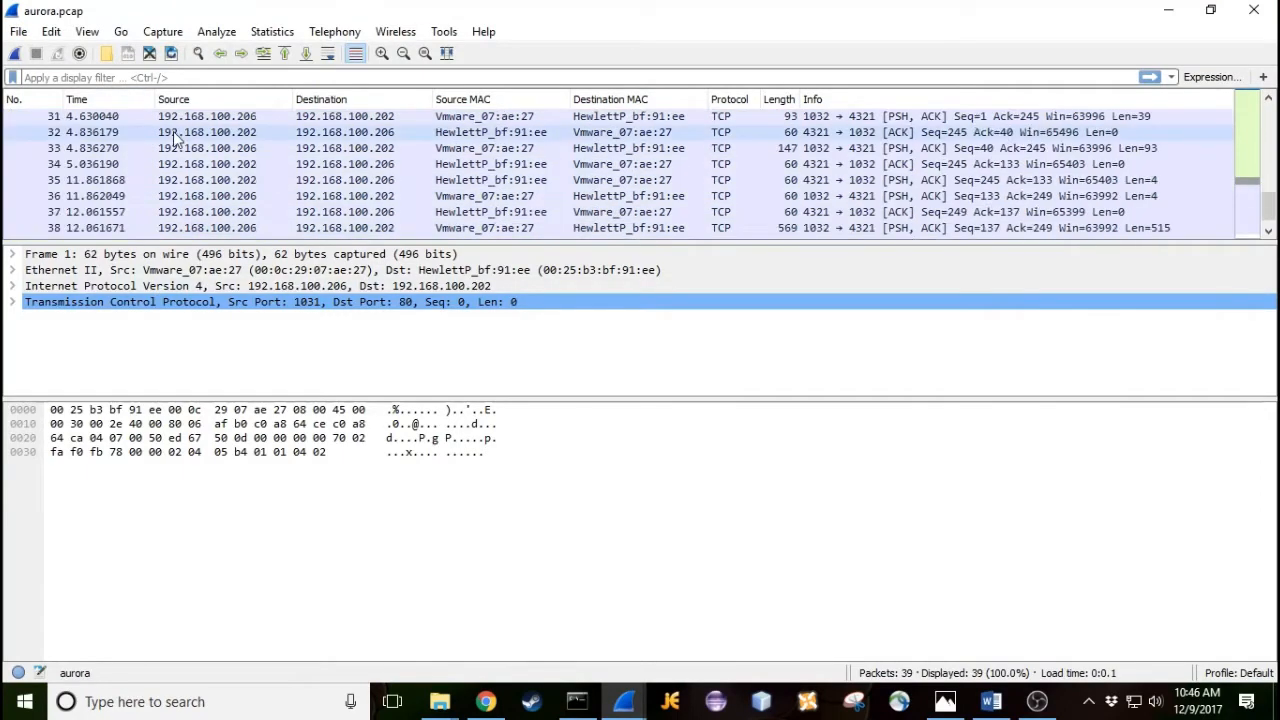
scroll(177, 150, "up", 6)
scroll(183, 172, "down", 3)
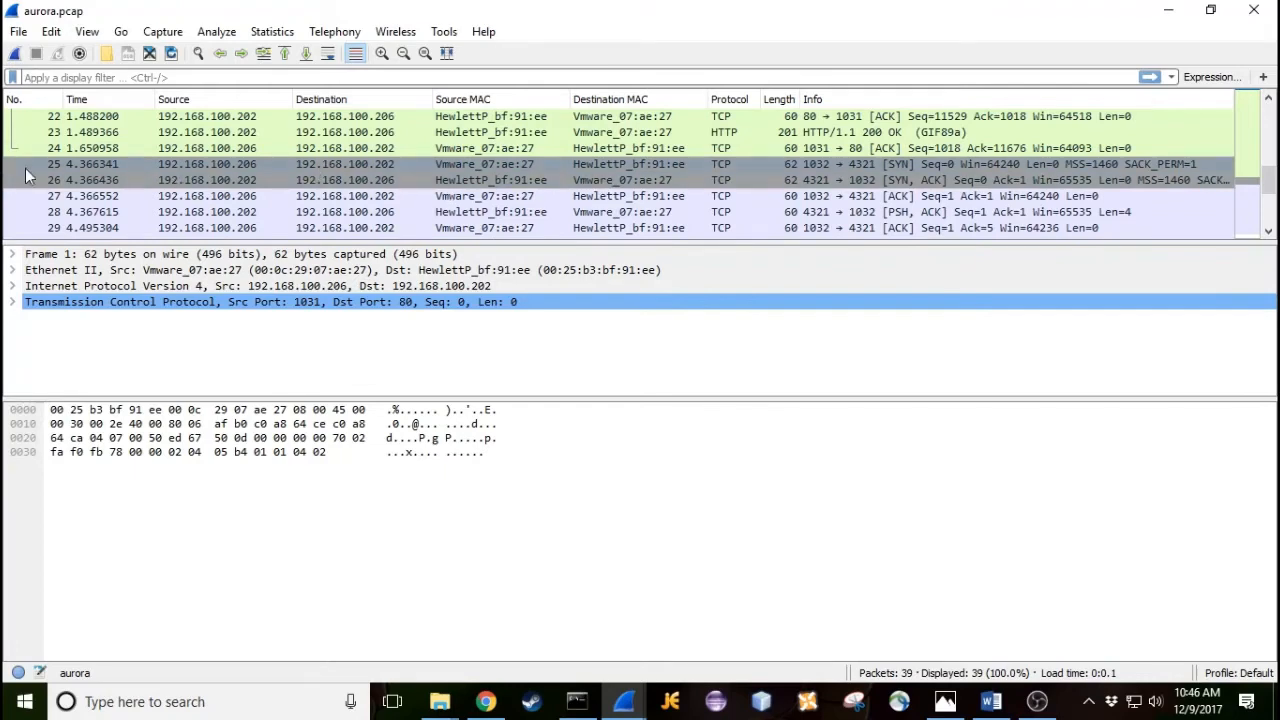
Follow the TCP stream of packet 24, the last ACK before the port 4321 conversation
left_click(96, 150)
right_click(96, 150)
mouse_move(163, 405)
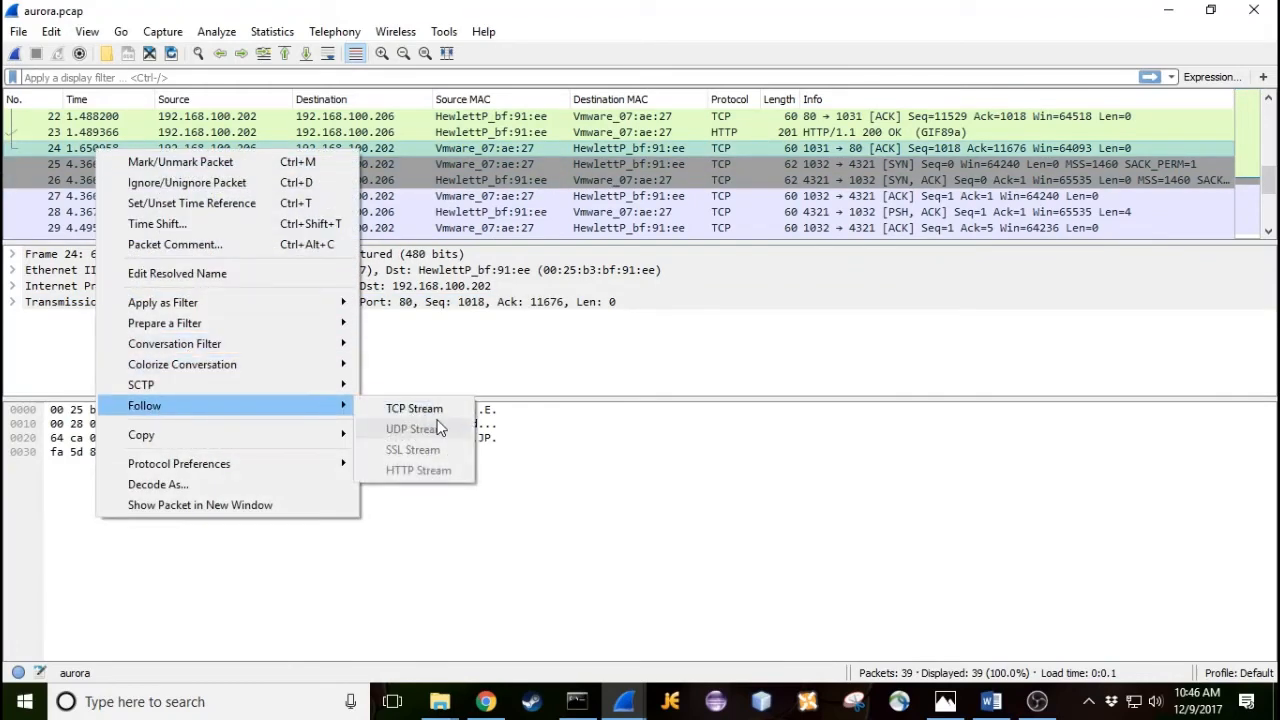
left_click(430, 409)
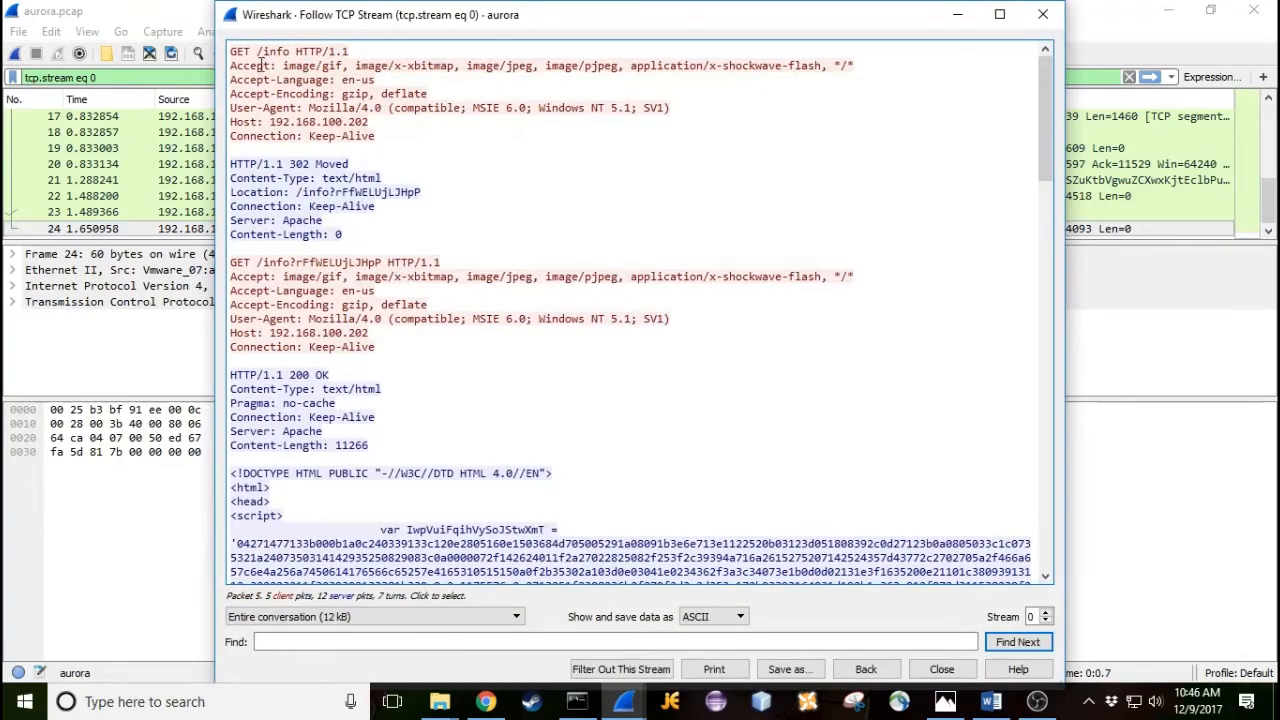
Examine the HTTP requests and response headers at the start of the followed TCP stream
left_click_drag(231, 50, 396, 456)
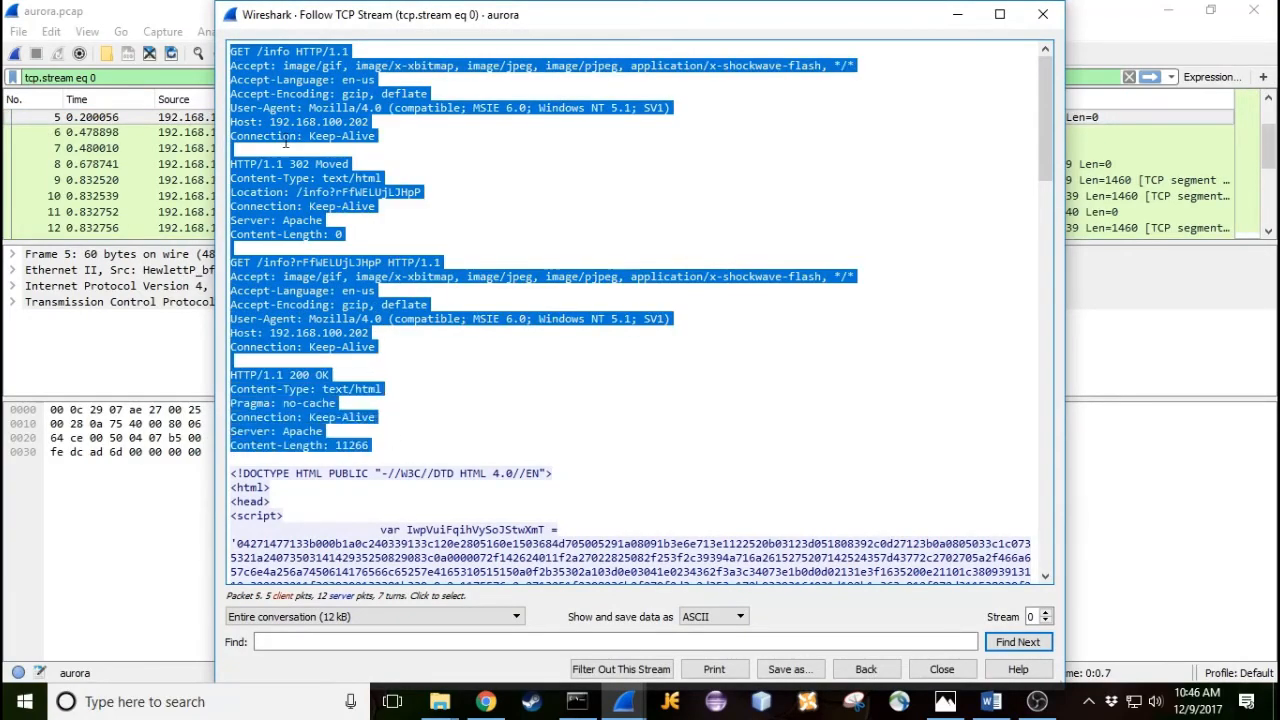
left_click(346, 318)
scroll(370, 312, "down", 7)
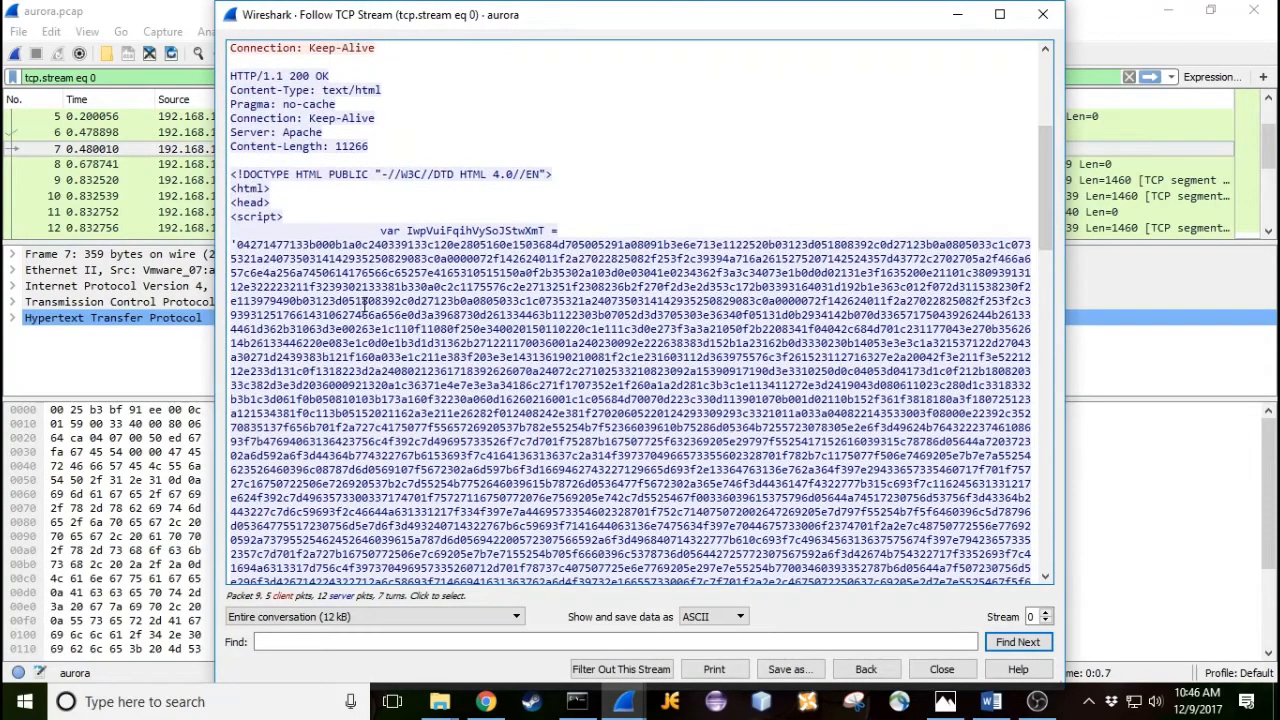
Examine the encoded script variable in the followed stream, highlighting parts of it, through to the decoding loop and iframe code
left_click_drag(252, 248, 722, 244)
left_click_drag(574, 343, 694, 399)
left_click_drag(384, 134, 716, 467)
scroll(700, 460, "down", 9)
scroll(680, 400, "up", 6)
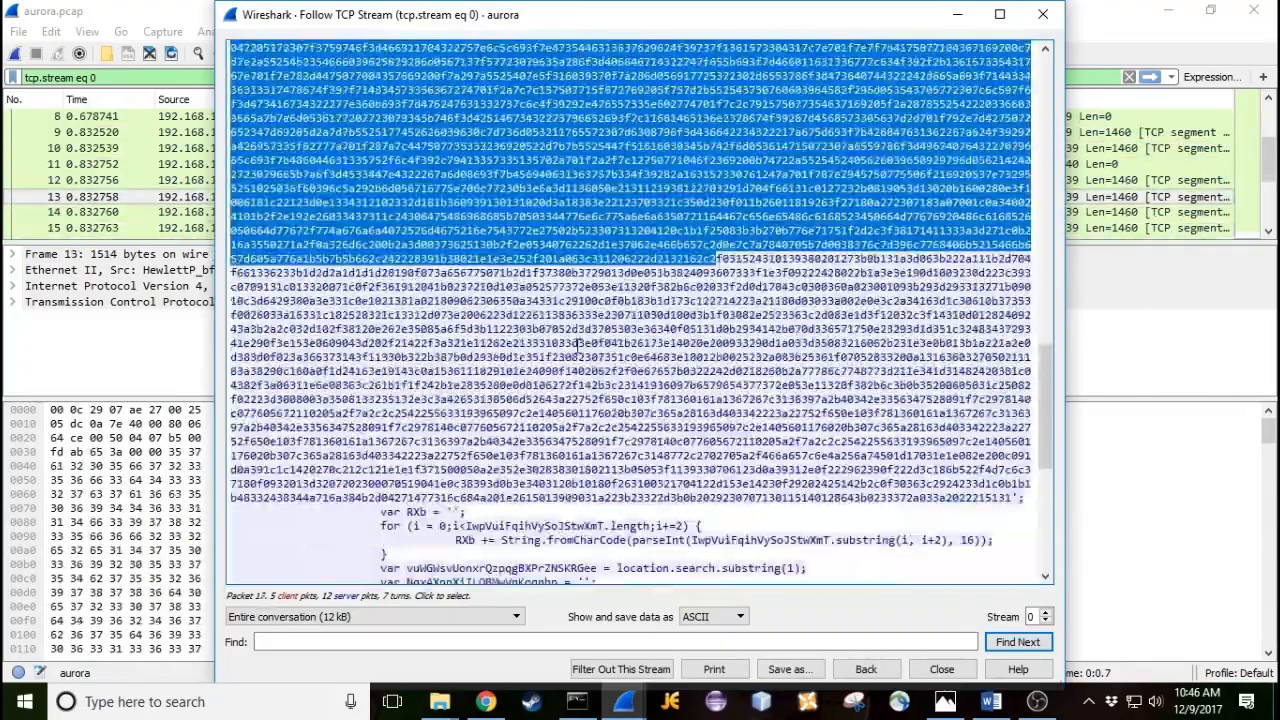
left_click_drag(620, 310, 789, 531)
scroll(789, 531, "down", 7)
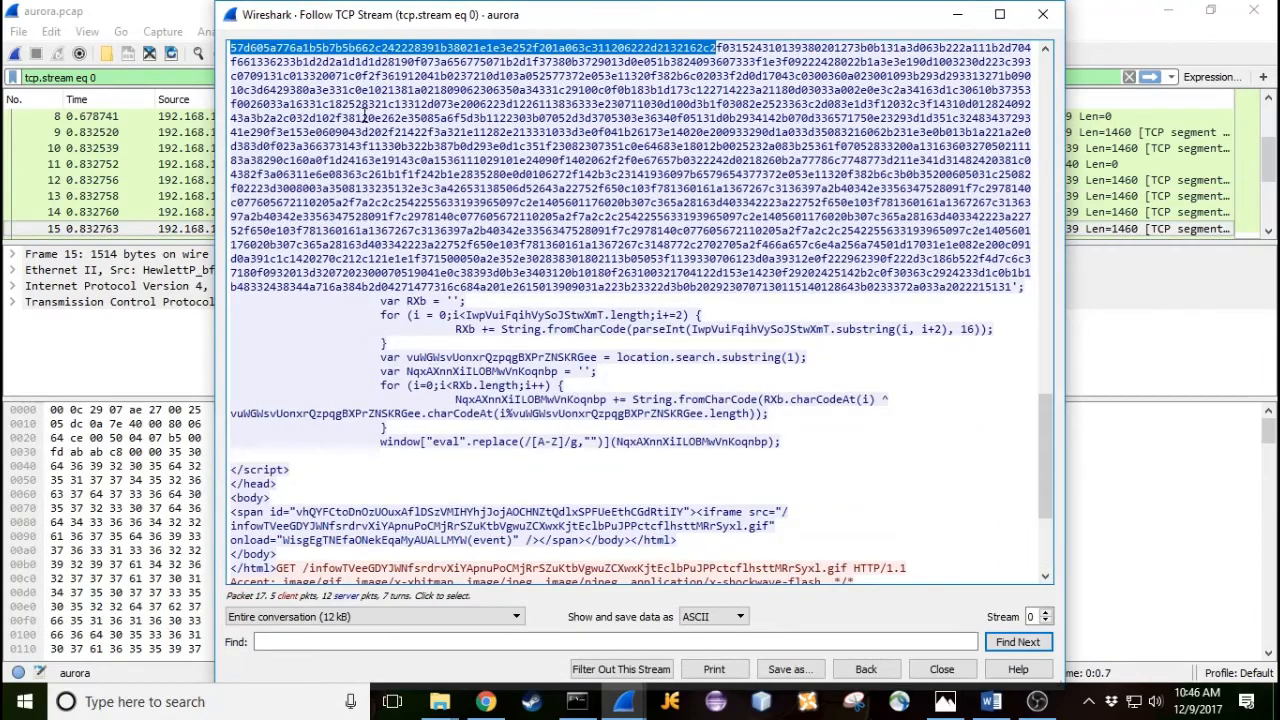
left_click_drag(360, 118, 650, 352)
scroll(793, 273, "down", 3)
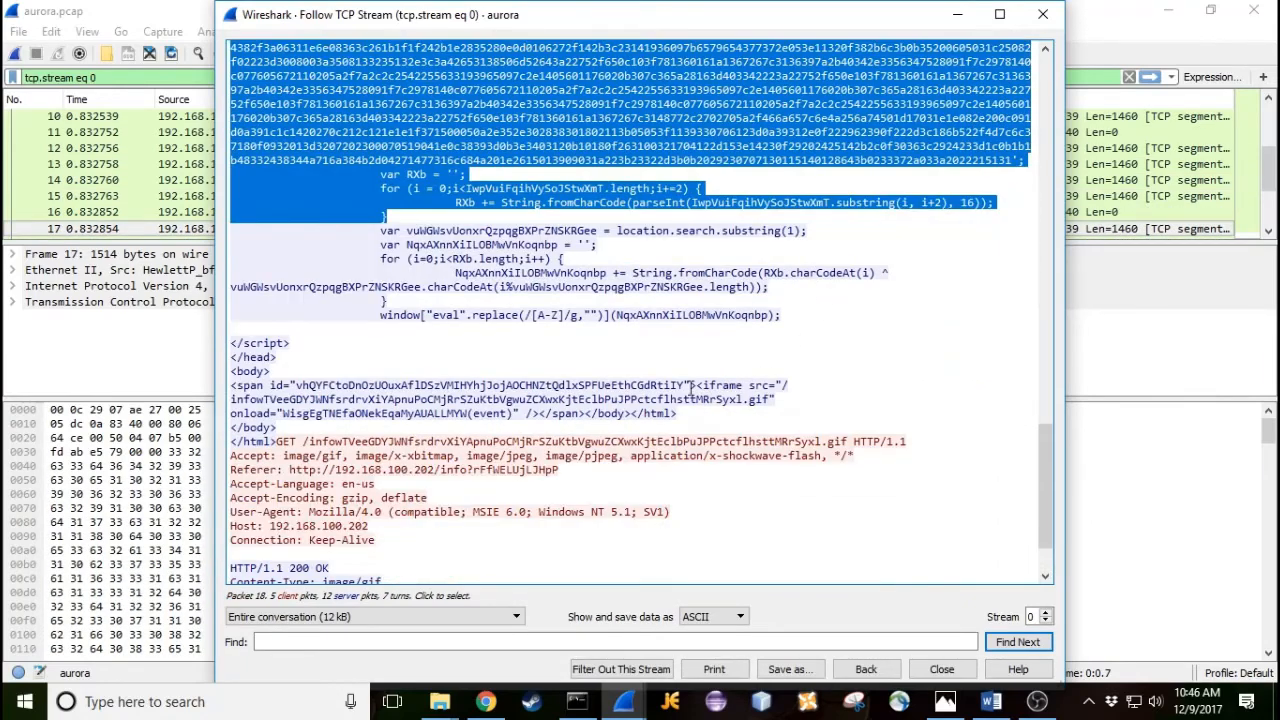
Examine the span and iframe code at the end of the followed script, and close the stream window
mouse_move(705, 385)
left_mouse_down()
mouse_move(748, 385)
mouse_move(701, 388)
left_mouse_up()
left_click(745, 385)
double_click(705, 135)
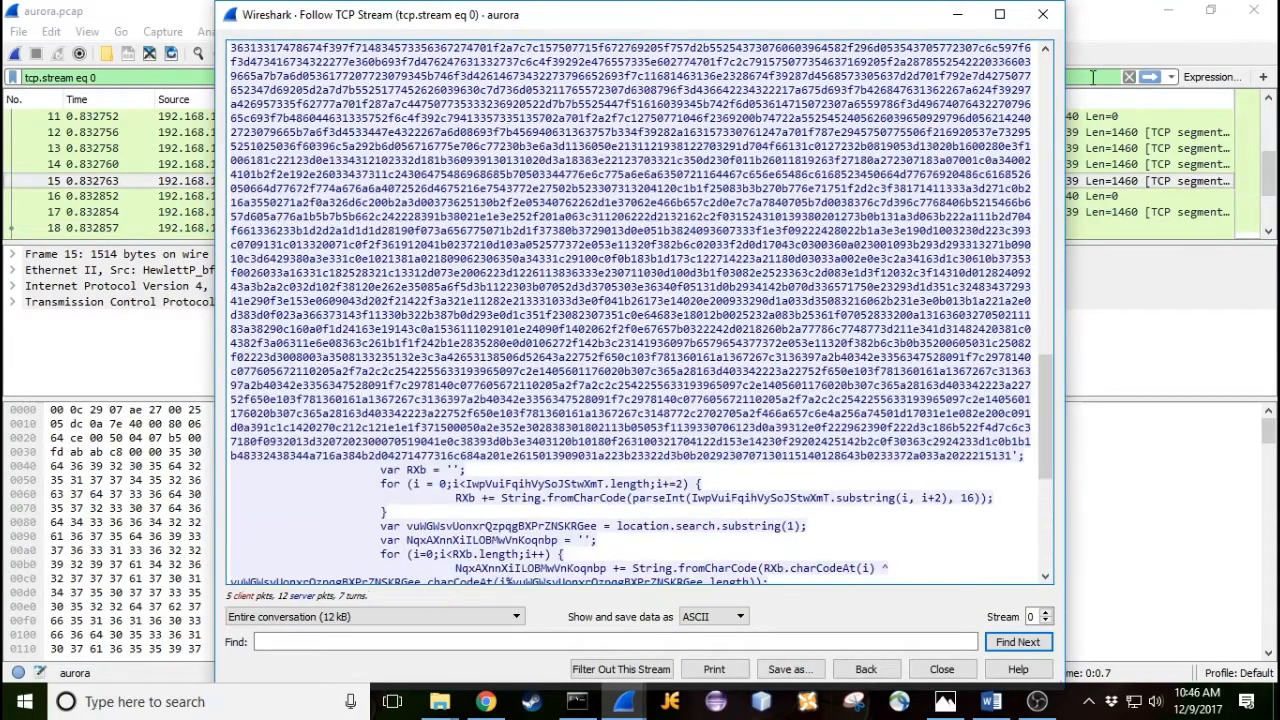
left_click(1043, 14)
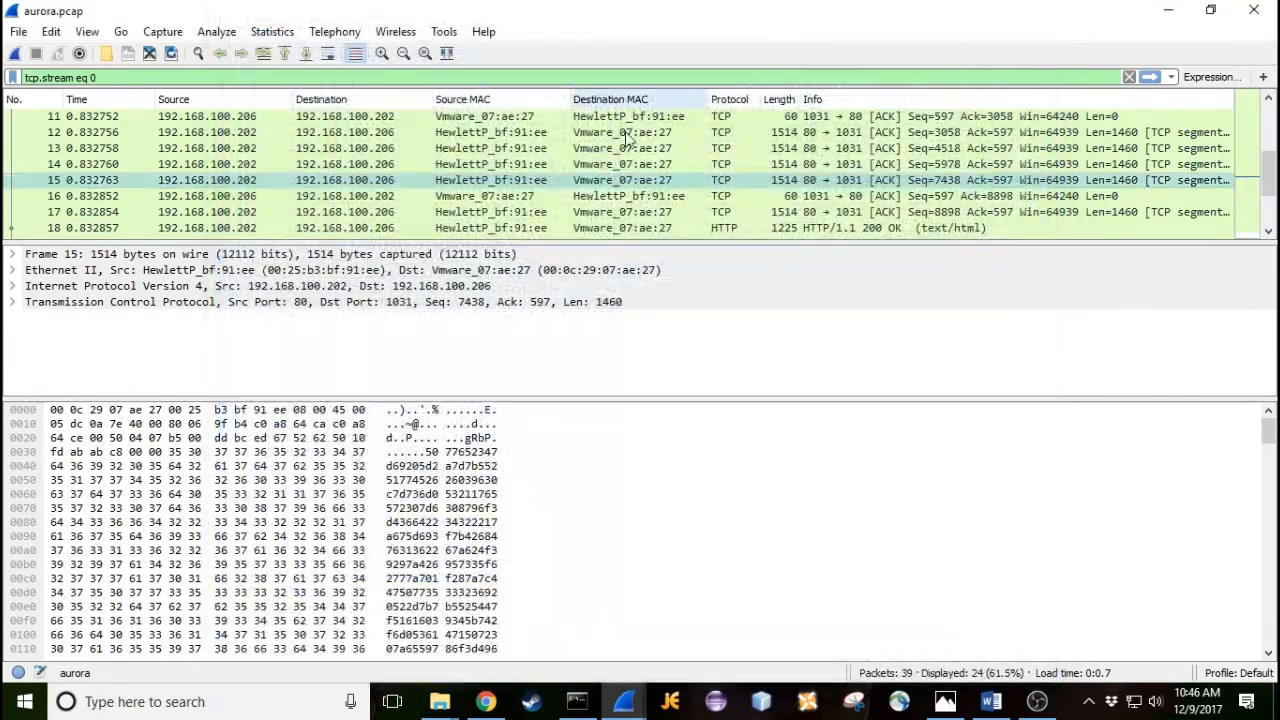
Clear the tcp.stream eq 0 display filter so all packets of aurora.pcap are listed
scroll(540, 200, "down", 2)
scroll(540, 215, "up", 6)
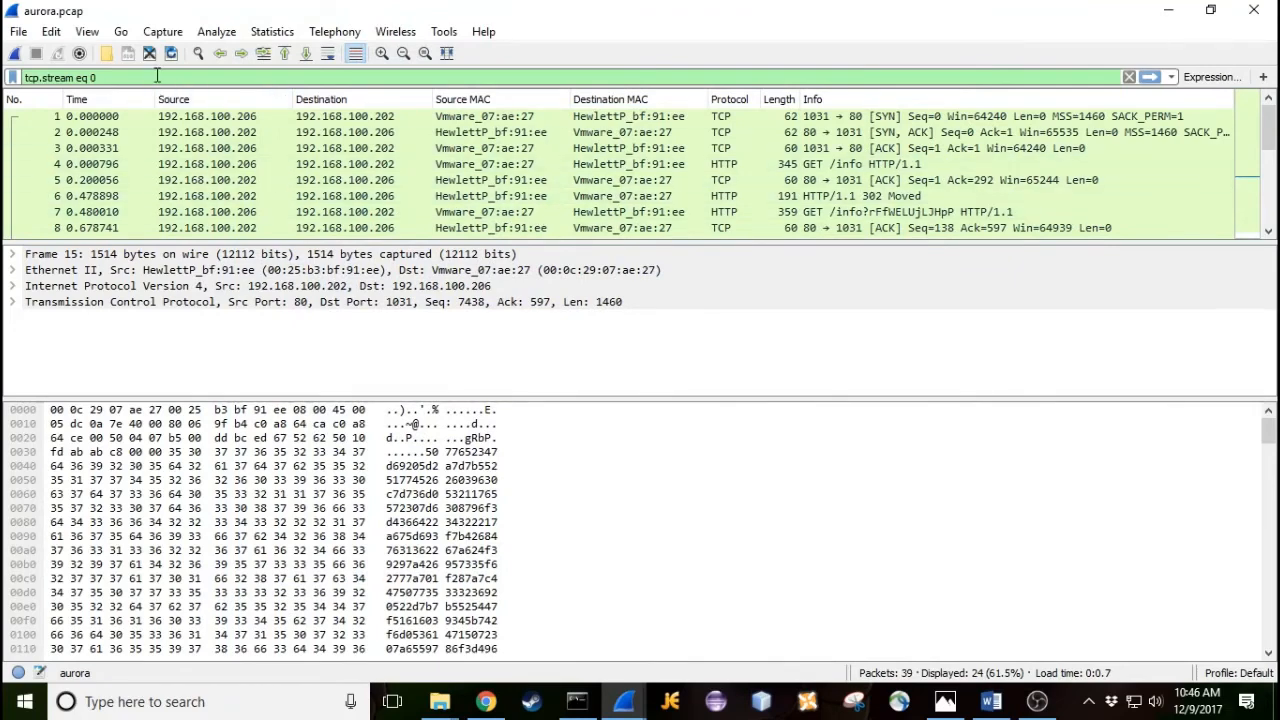
key("BackSpace")
key("BackSpace")
key("BackSpace")
key("BackSpace")
key("BackSpace")
key("BackSpace")
key("BackSpace")
key("BackSpace")
key("BackSpace")
key("BackSpace")
key("BackSpace")
key("BackSpace")
key("BackSpace")
key("BackSpace")
key("Return")
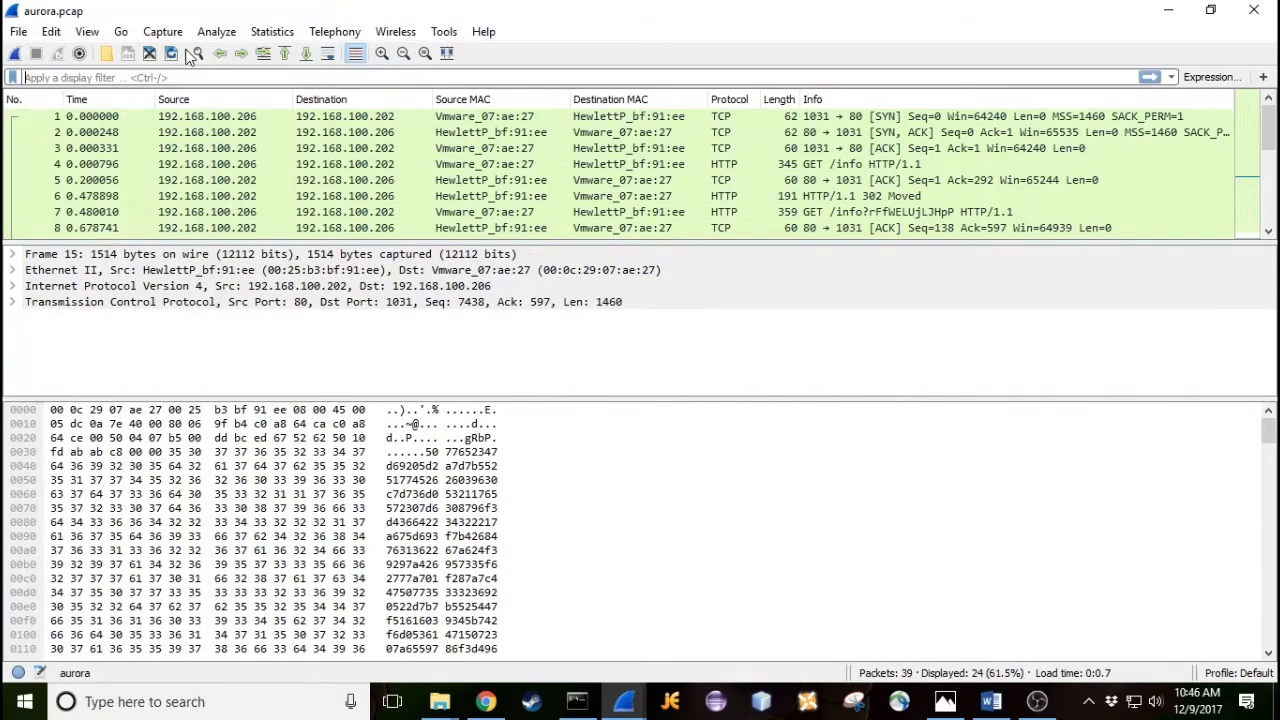
Follow the TCP stream of packet 25, the SYN that starts the port 4321 conversation
scroll(280, 161, "up", 1)
scroll(258, 183, "down", 5)
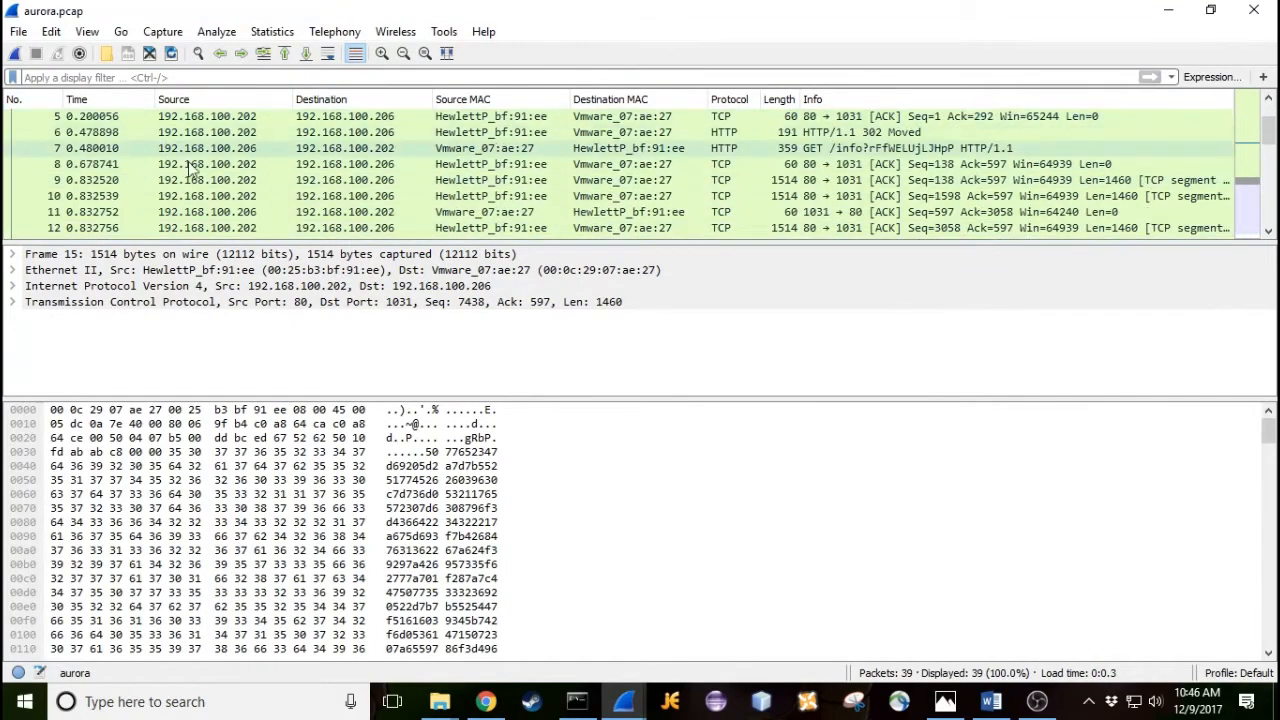
scroll(305, 165, "up", 7)
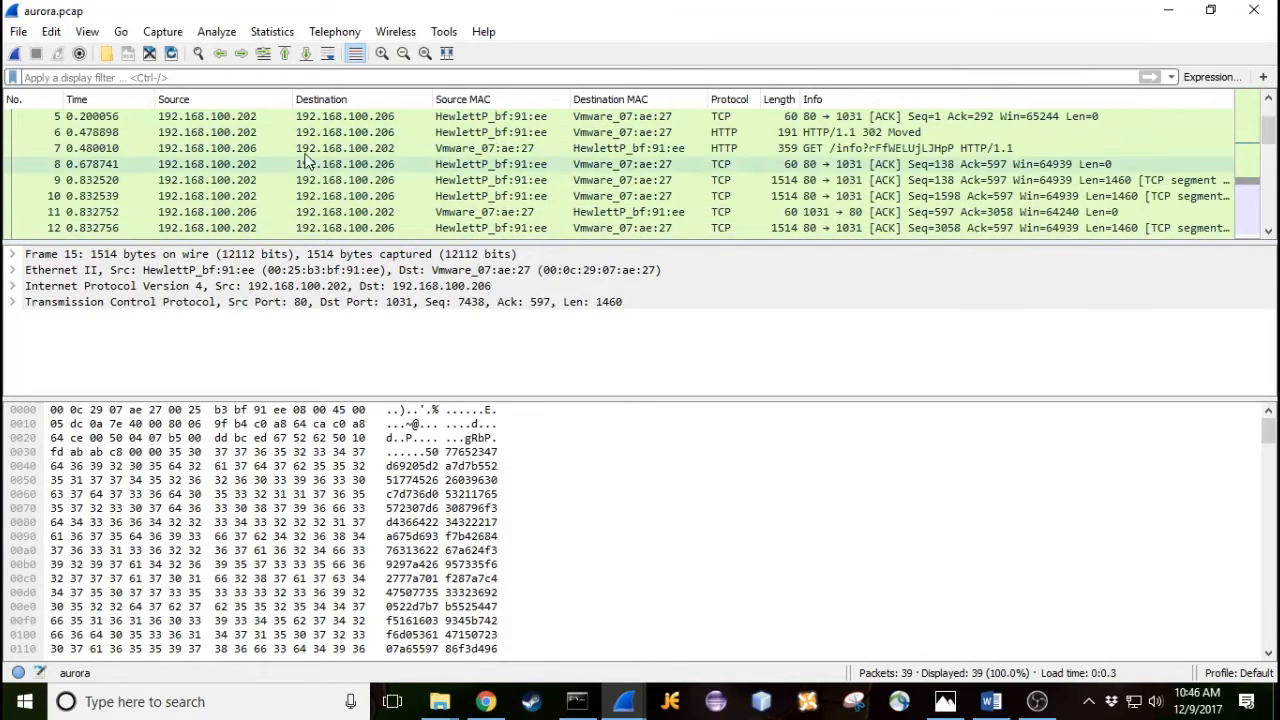
scroll(160, 203, "down", 5)
scroll(160, 203, "down", 1)
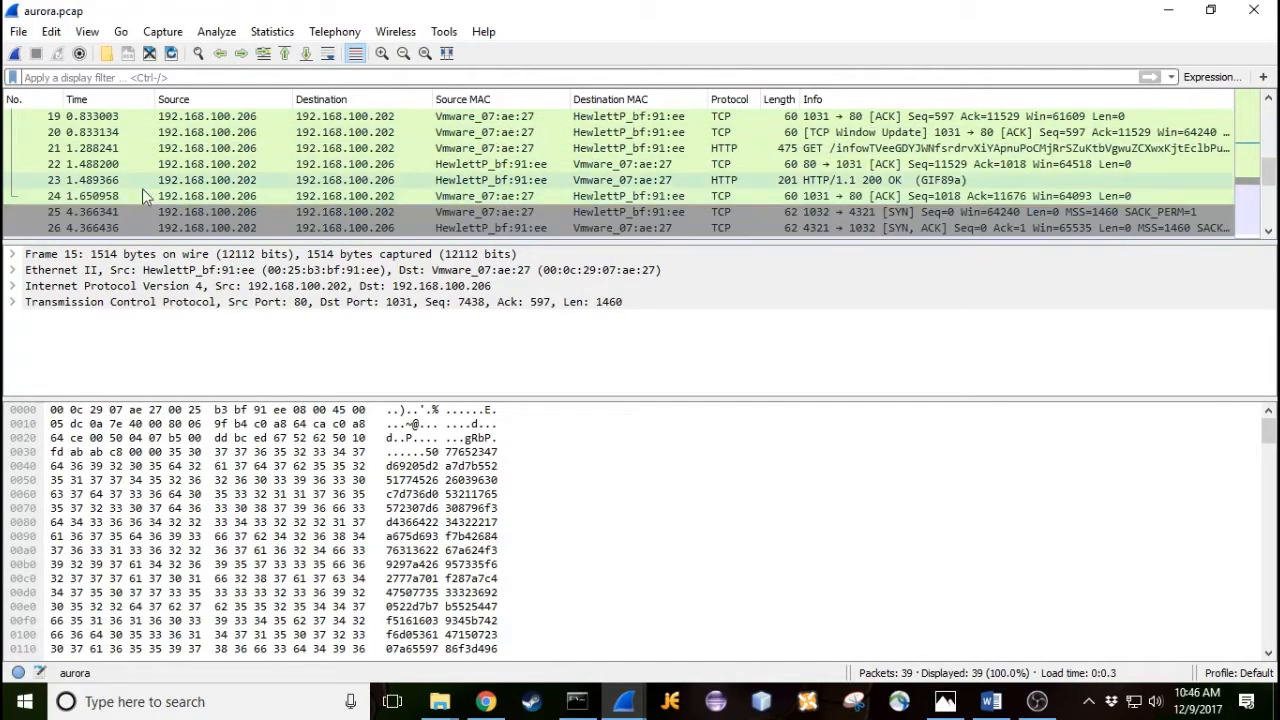
left_click(160, 210)
right_click(162, 212)
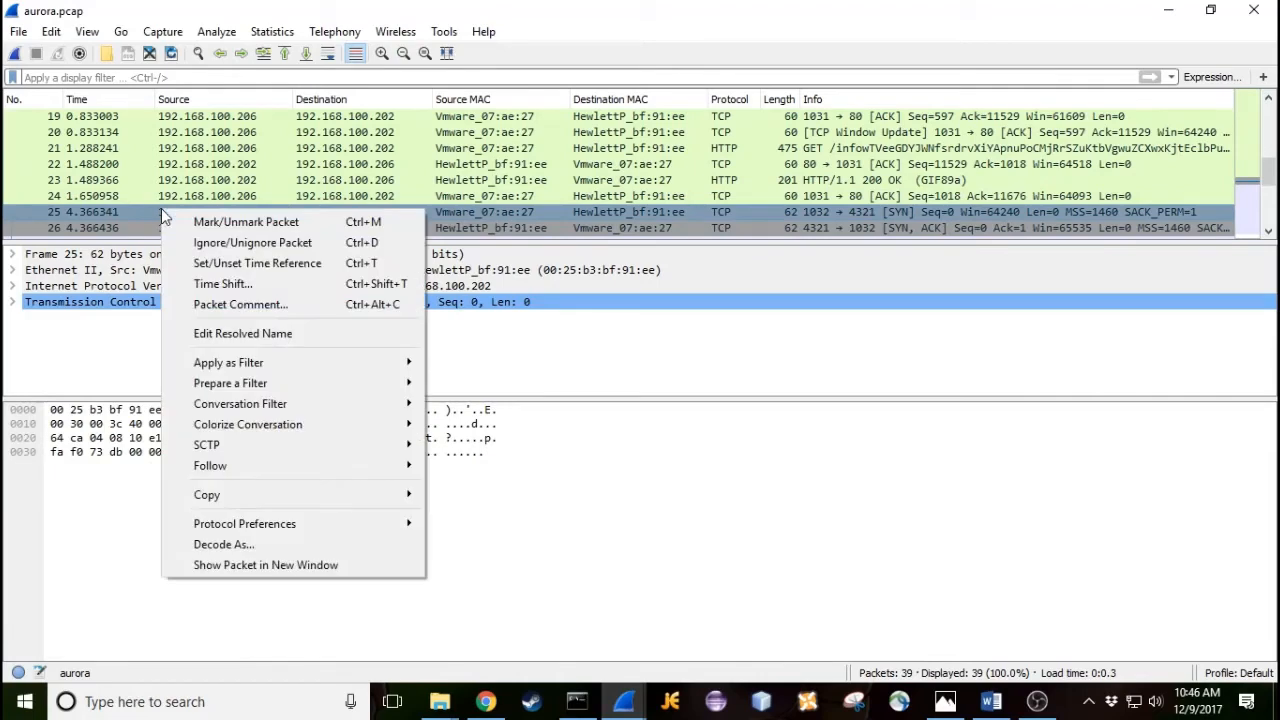
mouse_move(240, 465)
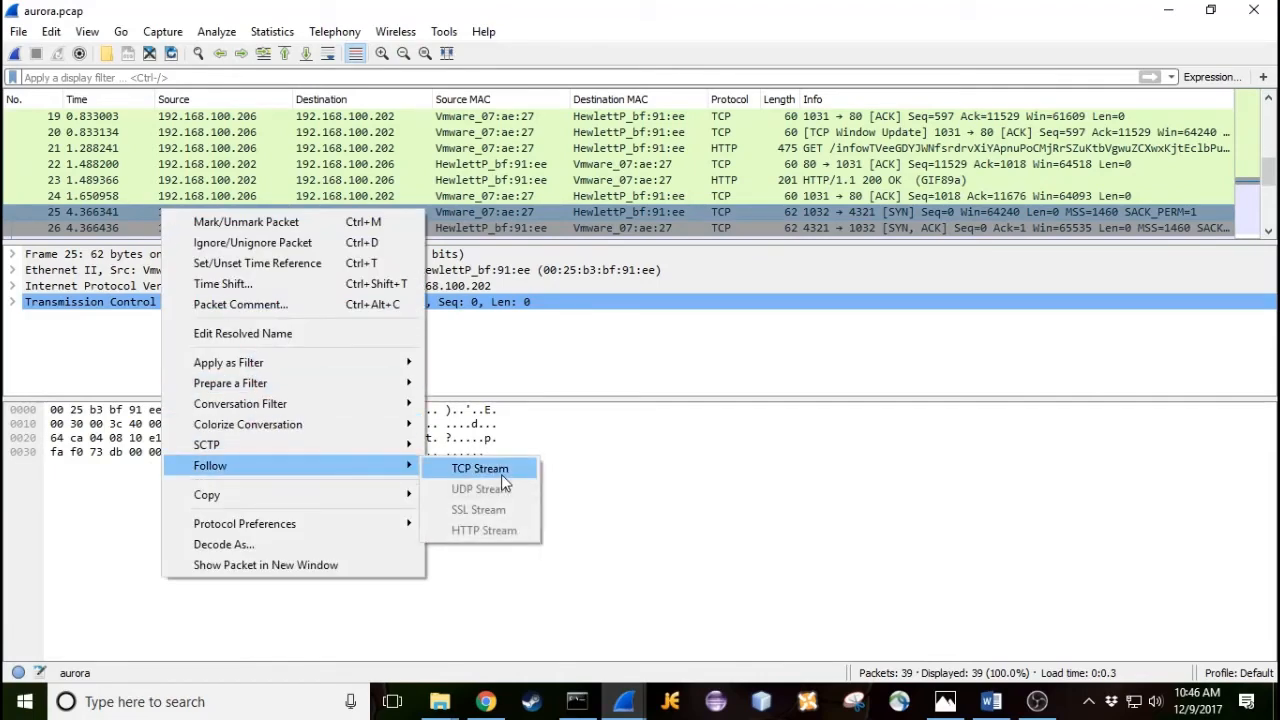
left_click(501, 471)
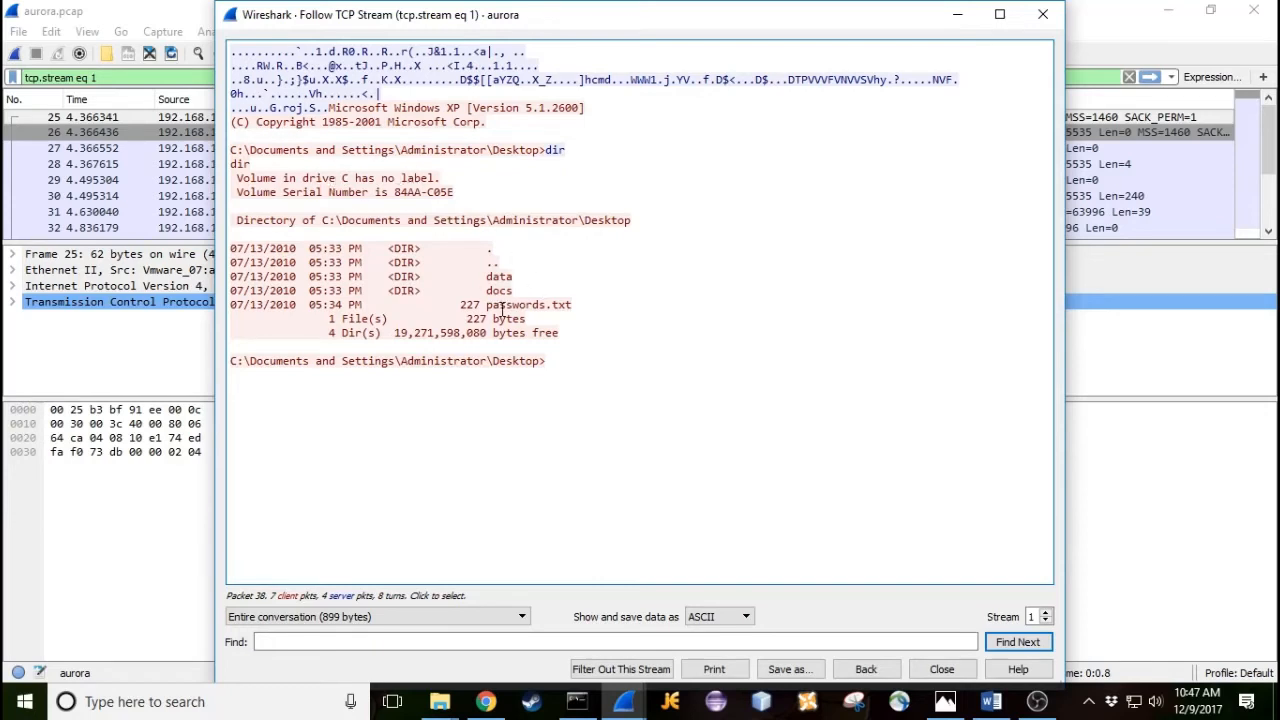
Close the followed stream and look through the filtered packets of the port 4321 conversation
left_click(1043, 16)
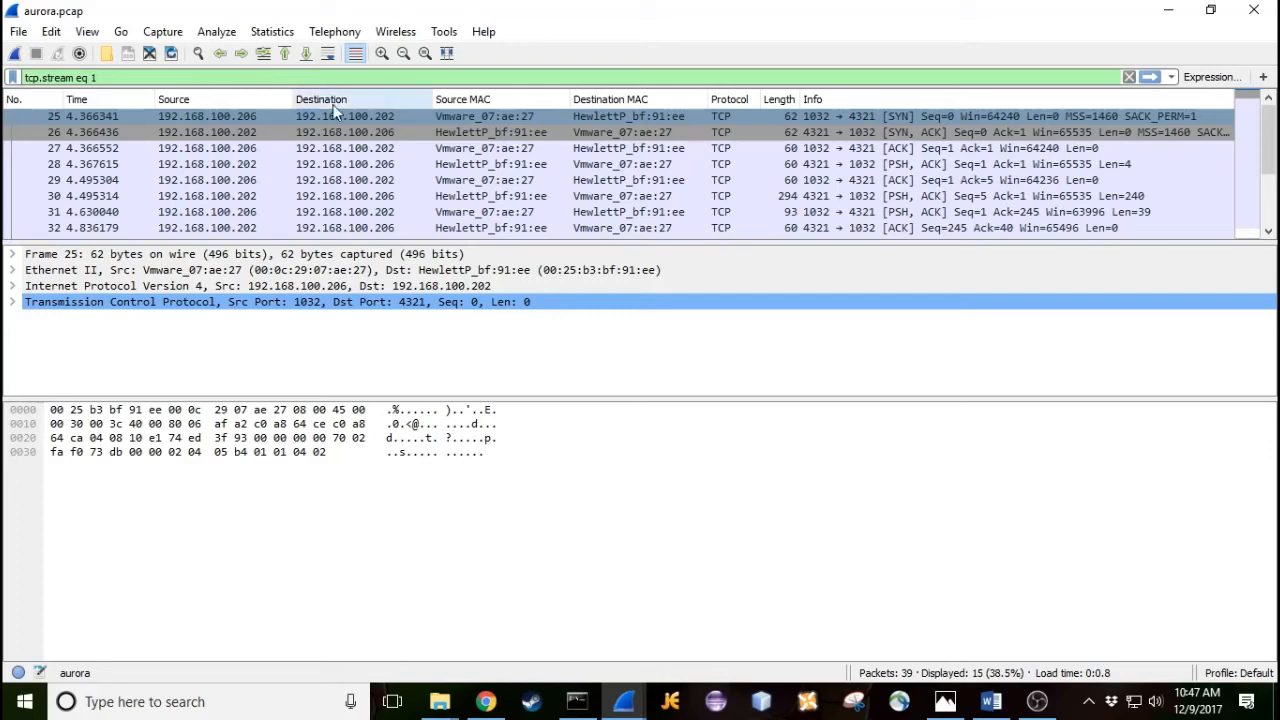
scroll(466, 157, "down", 3)
scroll(457, 149, "up", 3)
scroll(460, 150, "down", 3)
scroll(458, 148, "up", 3)
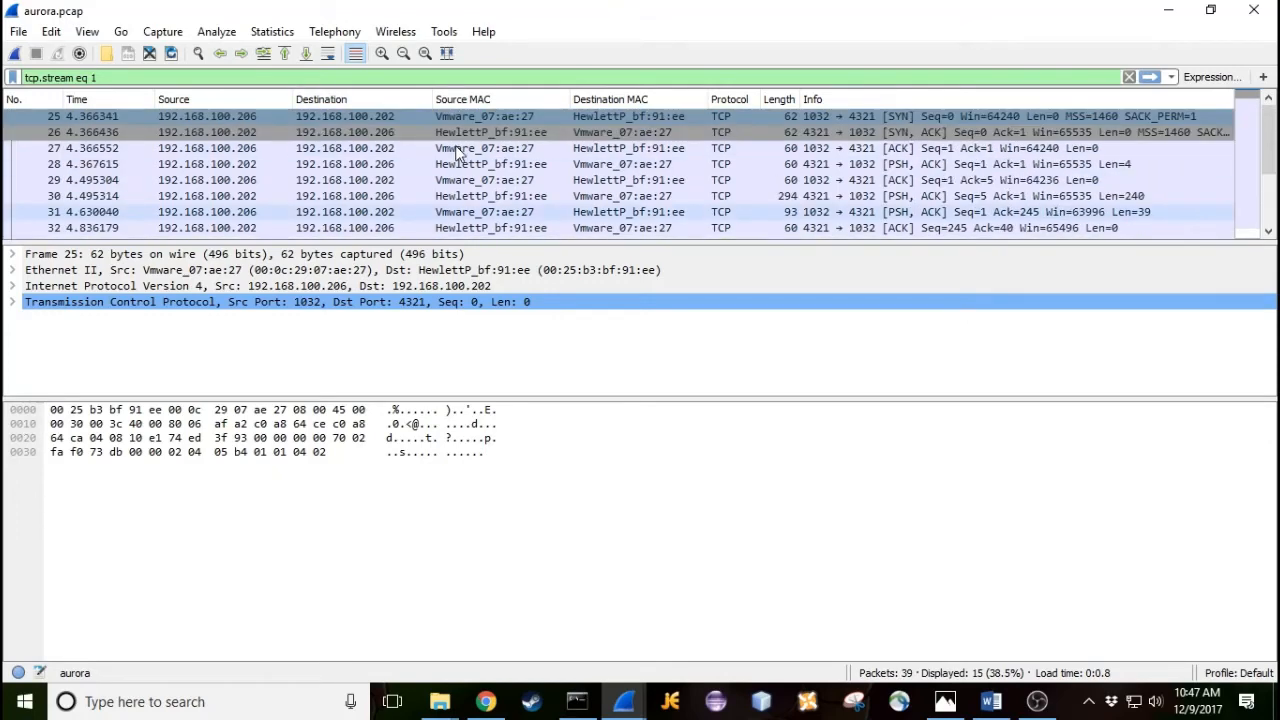
scroll(455, 152, "down", 3)
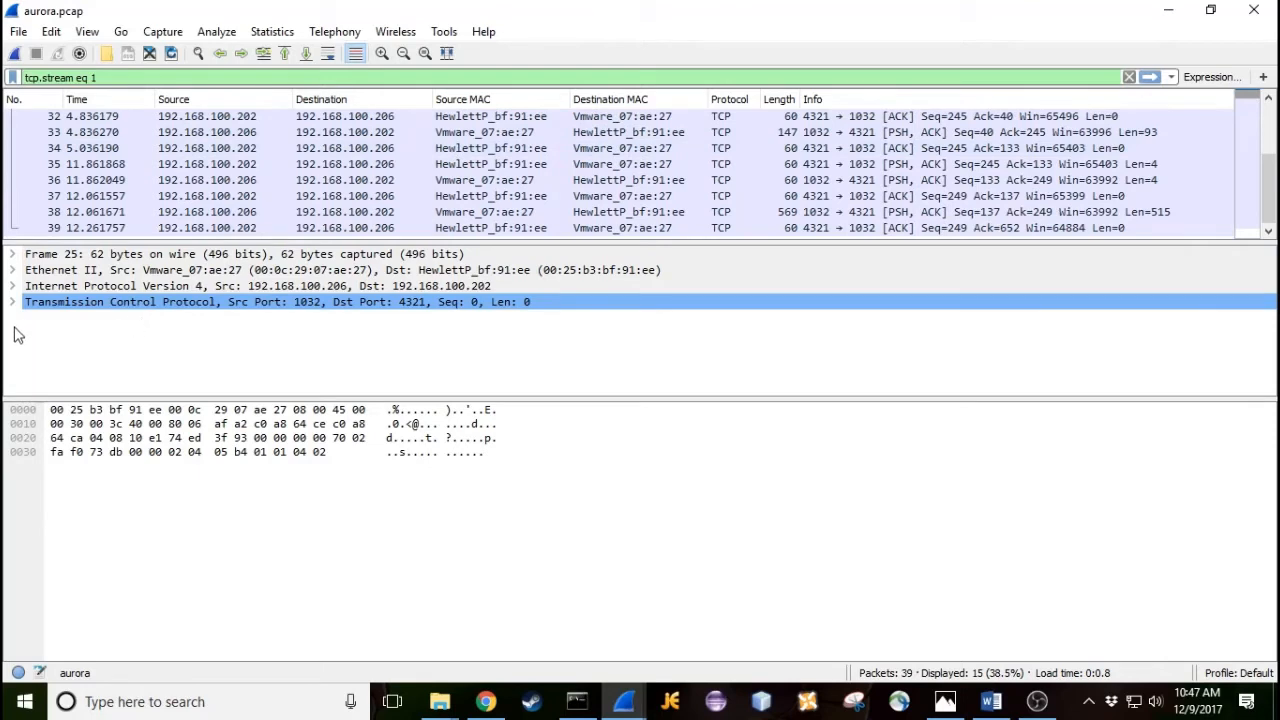
scroll(200, 230, "up", 3)
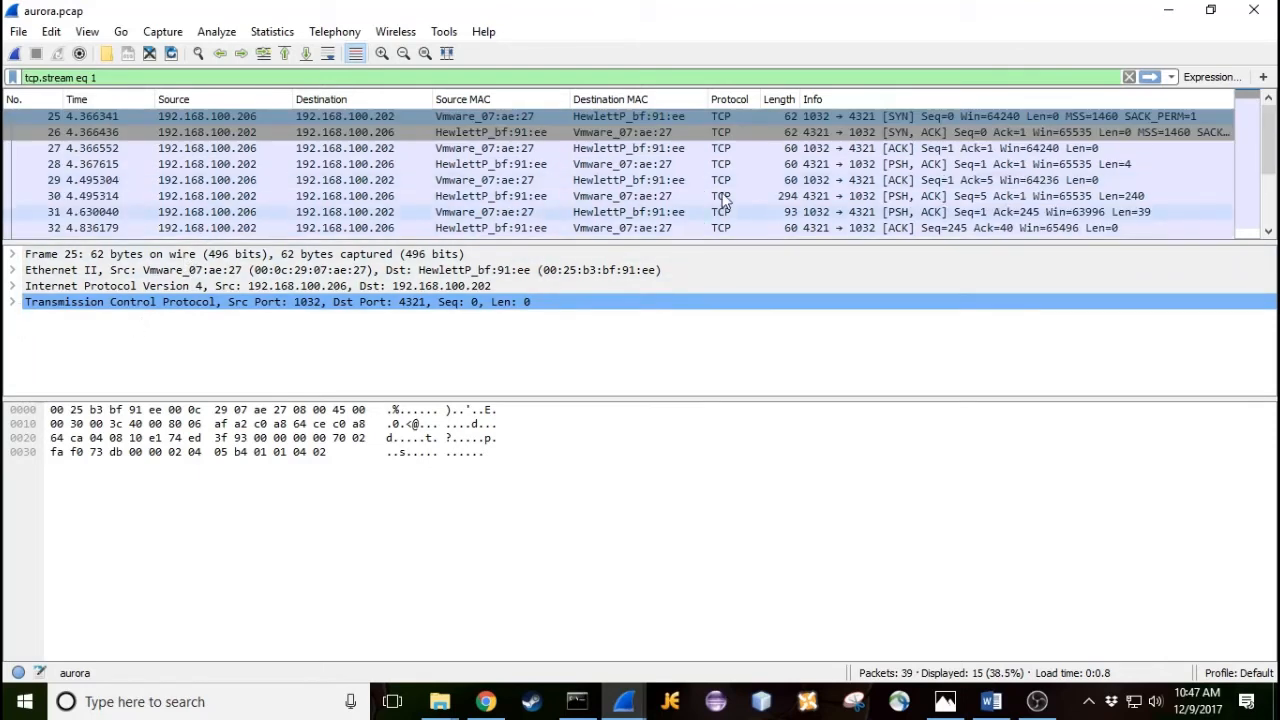
mouse_move(1268, 120)
left_mouse_down()
mouse_move(1268, 180)
mouse_move(1268, 118)
left_mouse_up()
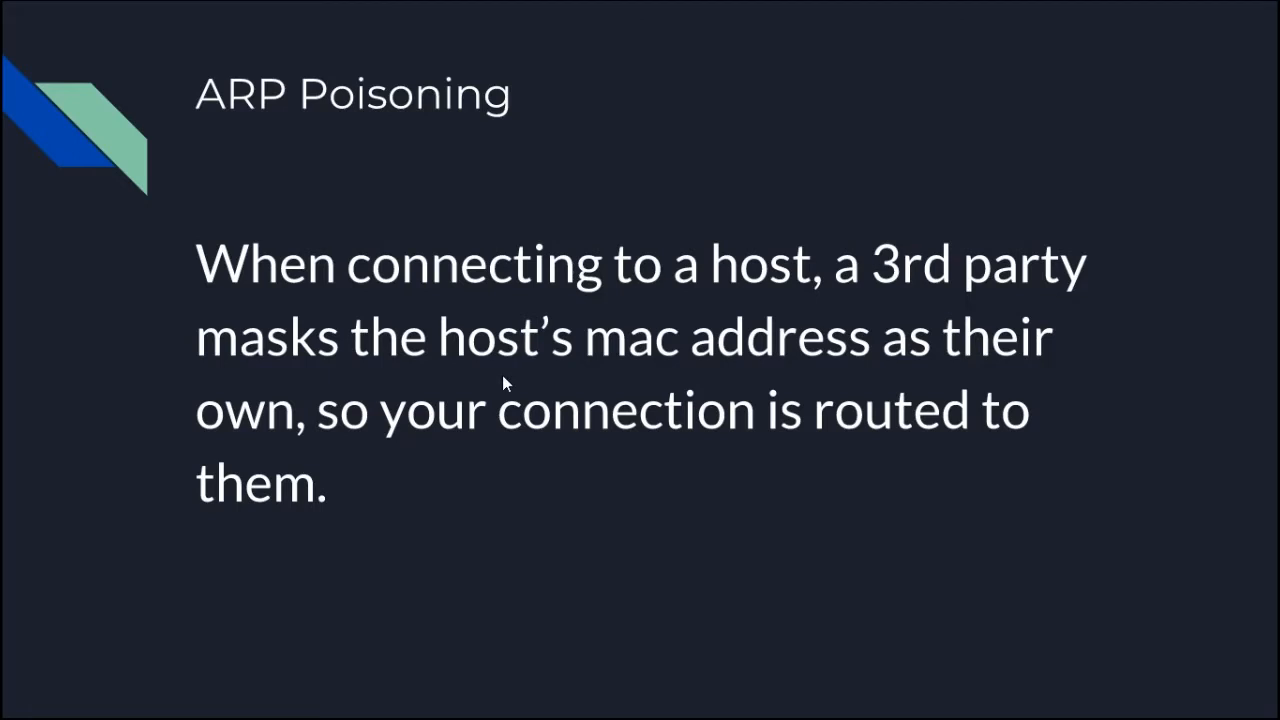
End the ARP Poisoning slideshow and minimize the browser and the OBS window
key("Escape")
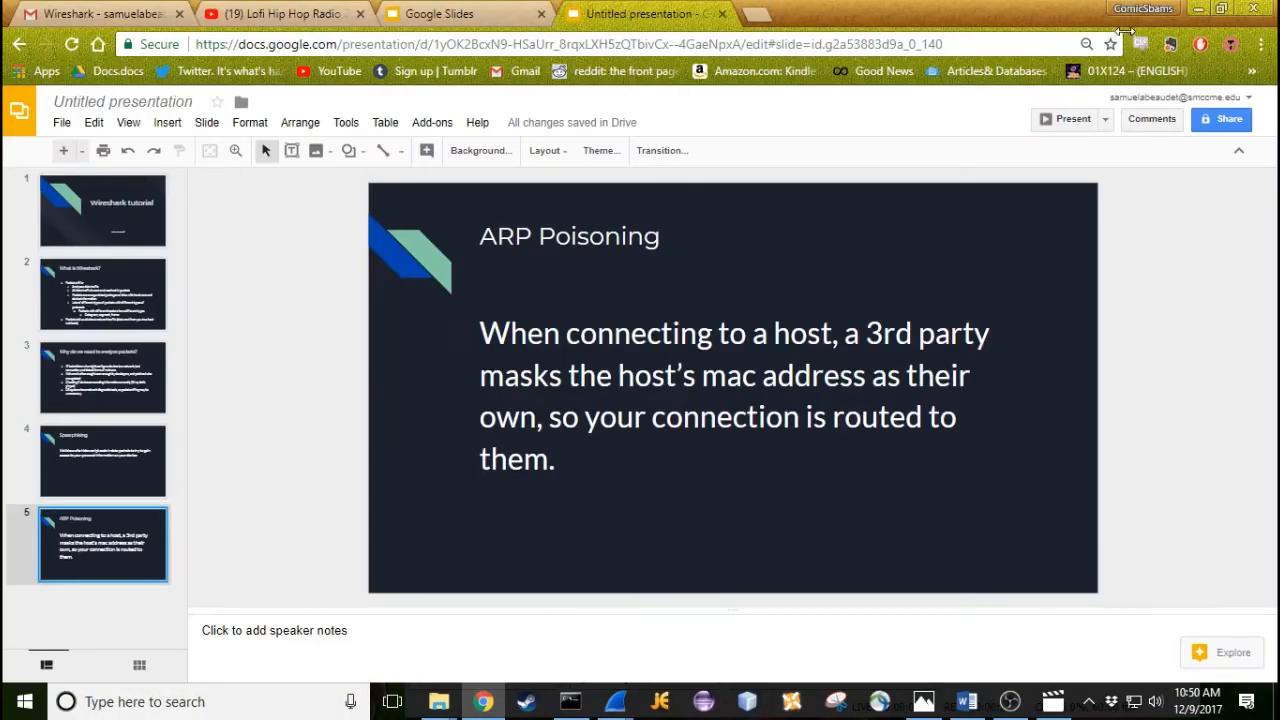
left_click(1198, 9)
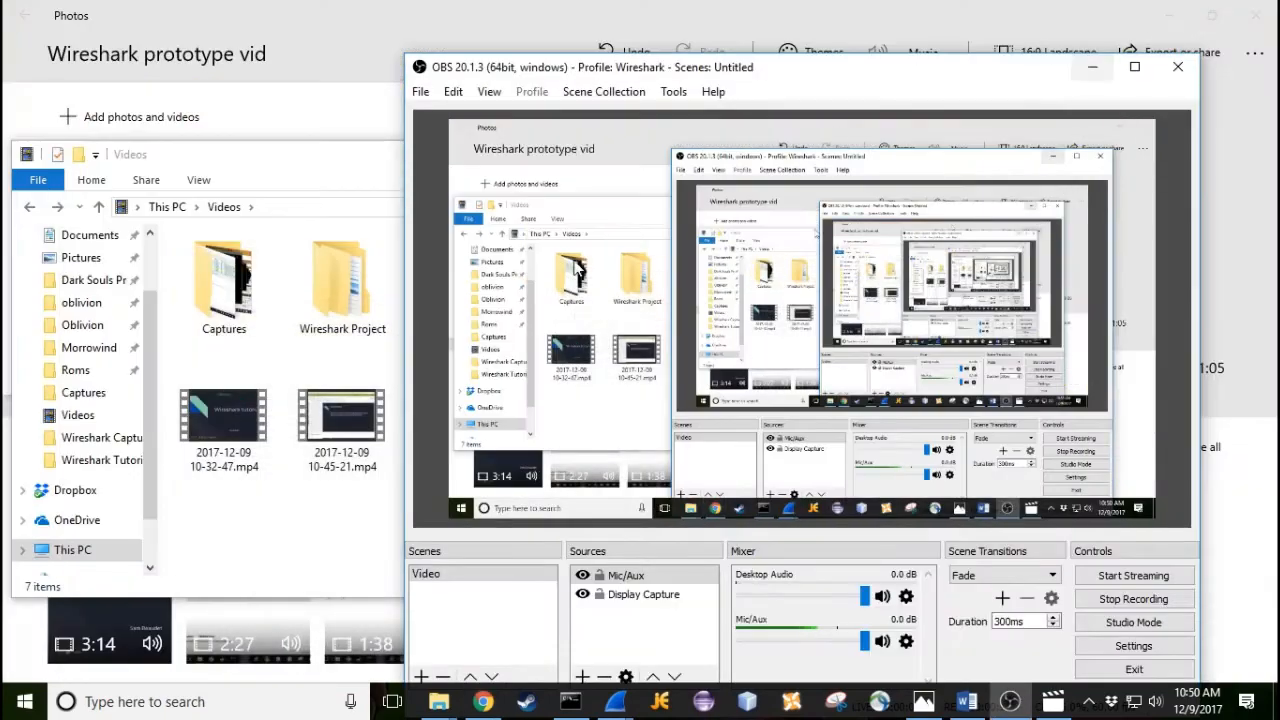
left_click(1090, 70)
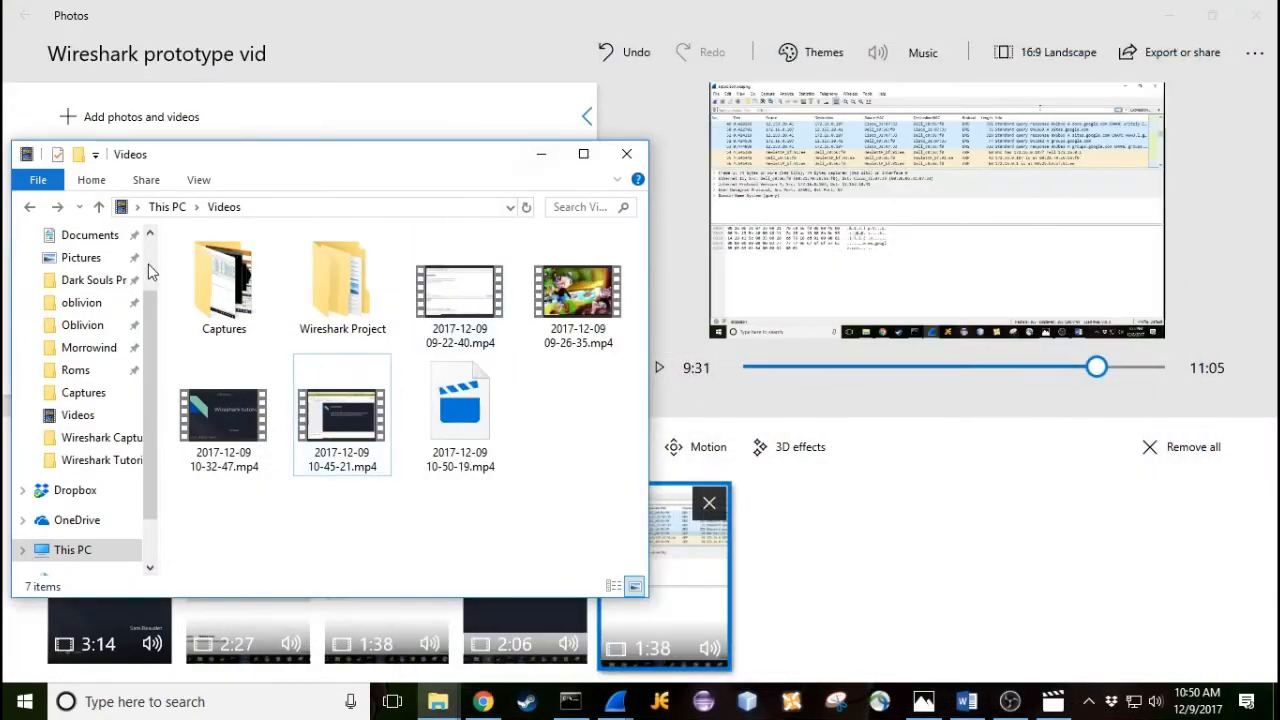
double_click(224, 288)
left_click(30, 208)
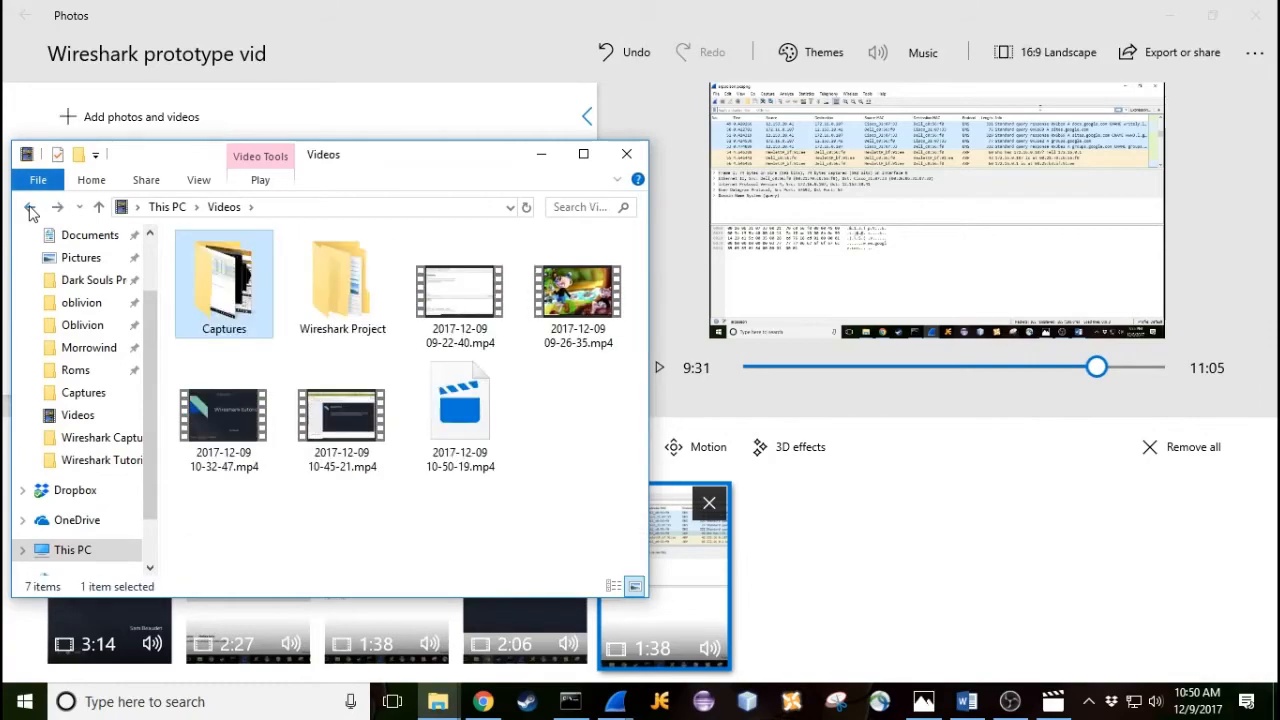
double_click(342, 285)
Minimize the remaining windows and open arppoison.pcapng from the Wireshark Captures folder inside the desktop's Wireshark Tutorial folder
left_click(541, 153)
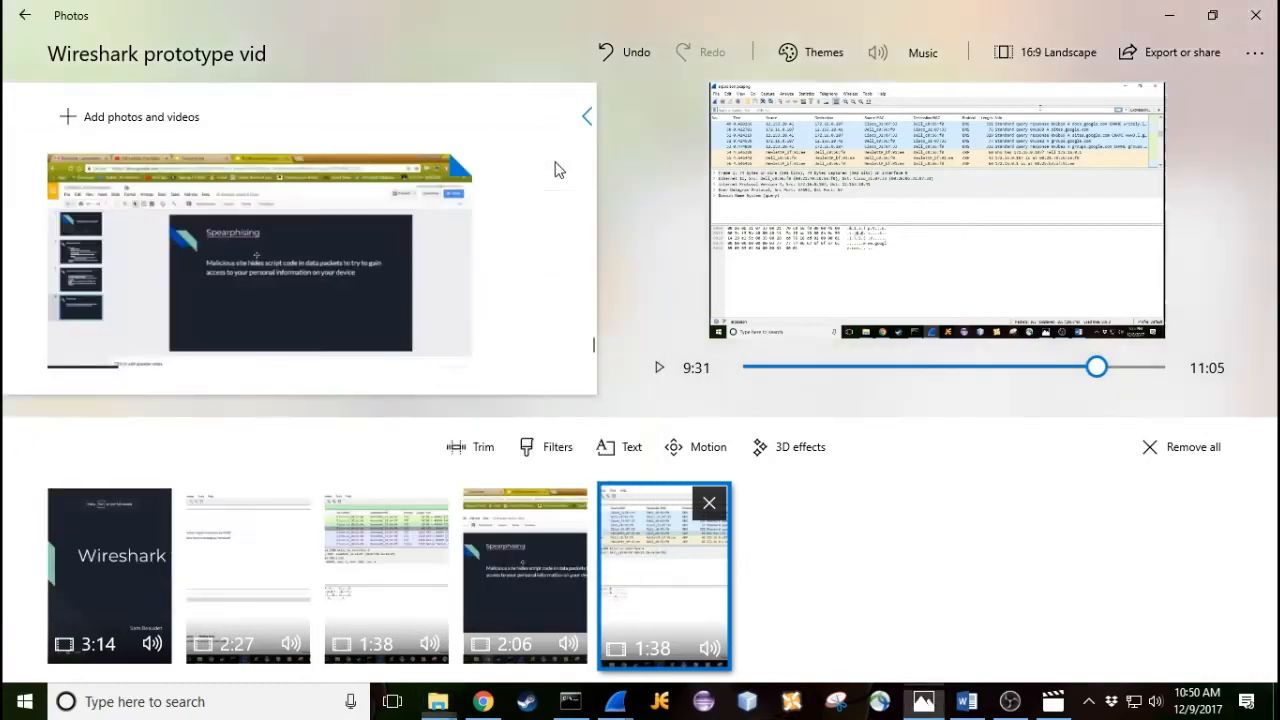
left_click(1170, 15)
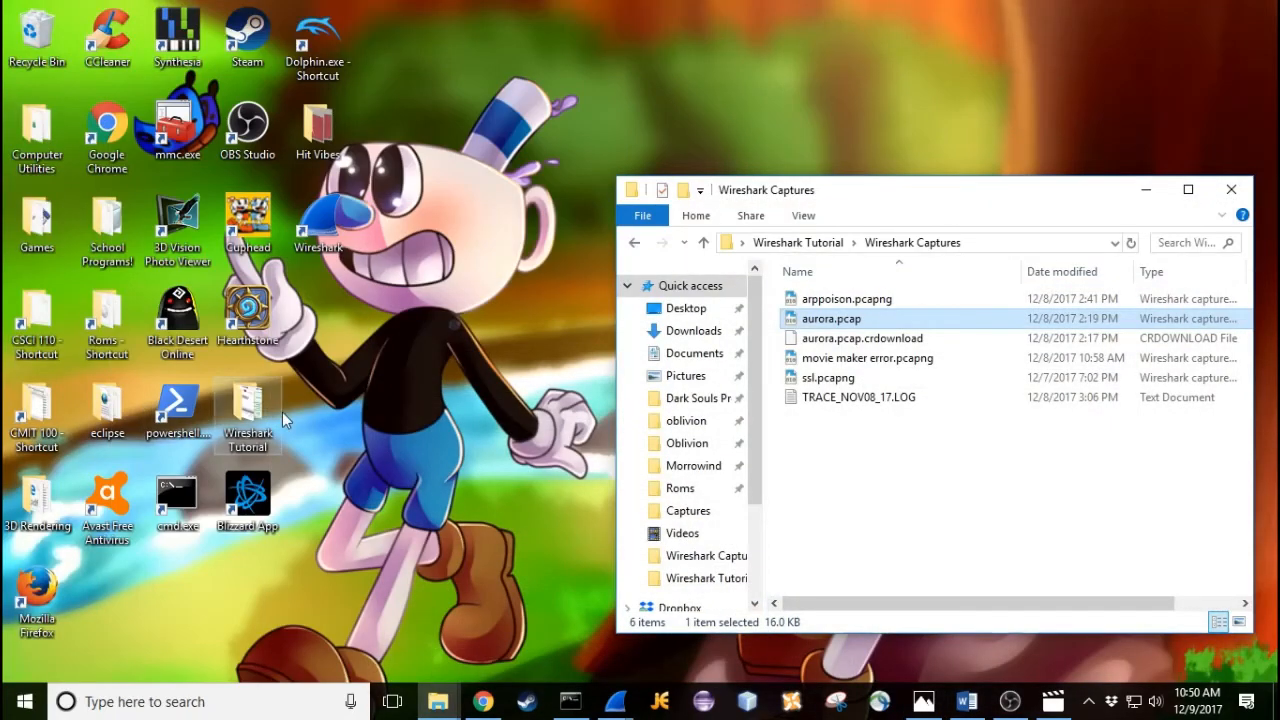
double_click(268, 416)
double_click(248, 305)
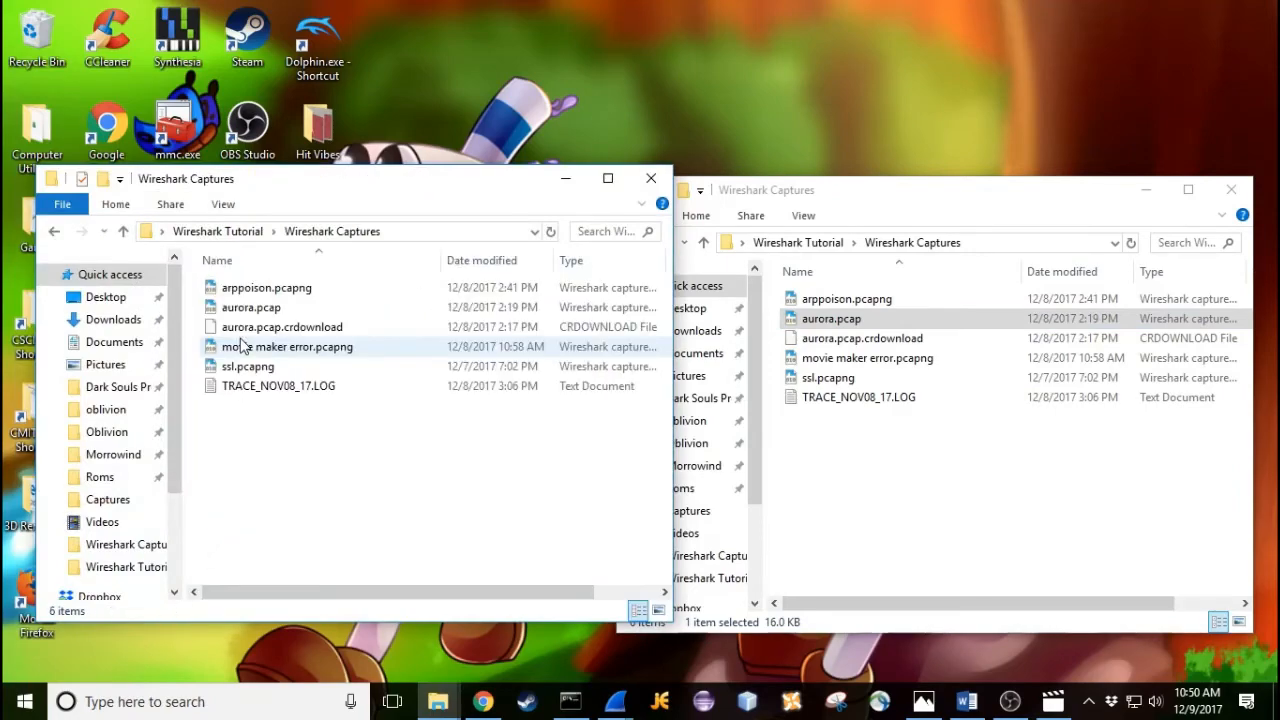
double_click(256, 288)
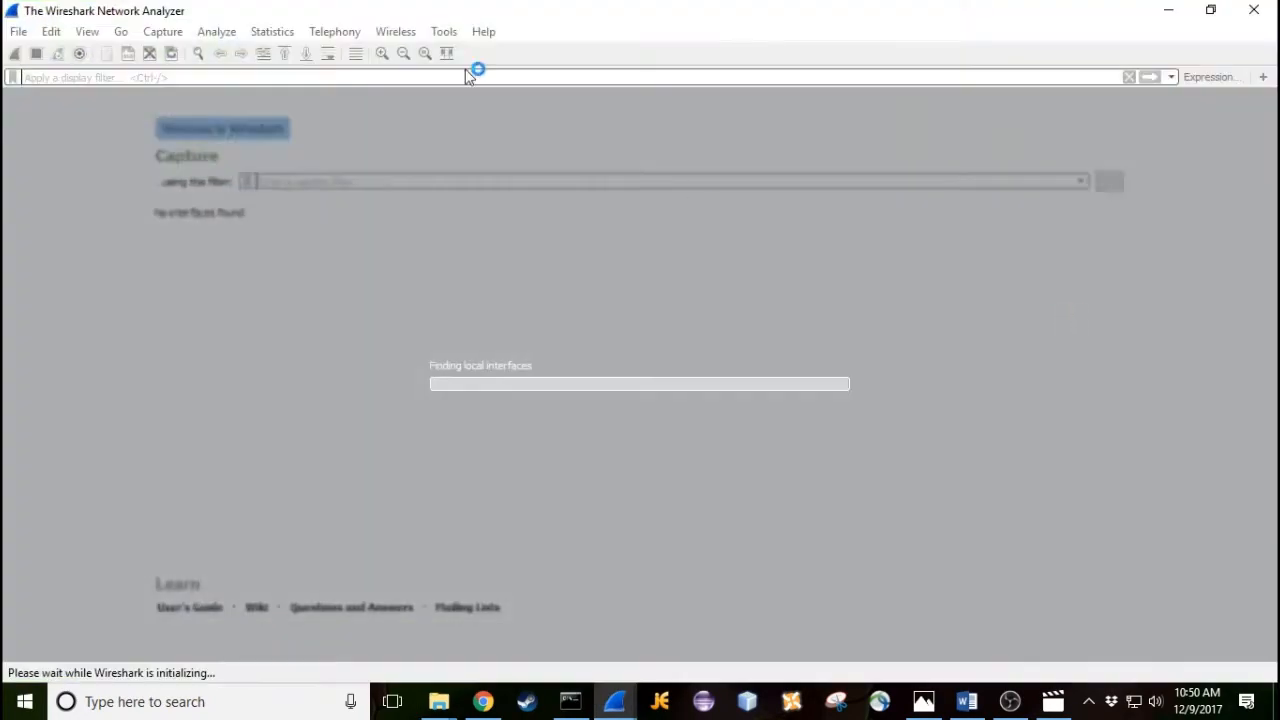
Look through the arppoison.pcapng packet list to locate the ARP packets 54 to 56
scroll(281, 192, "down", 5)
scroll(410, 148, "up", 5)
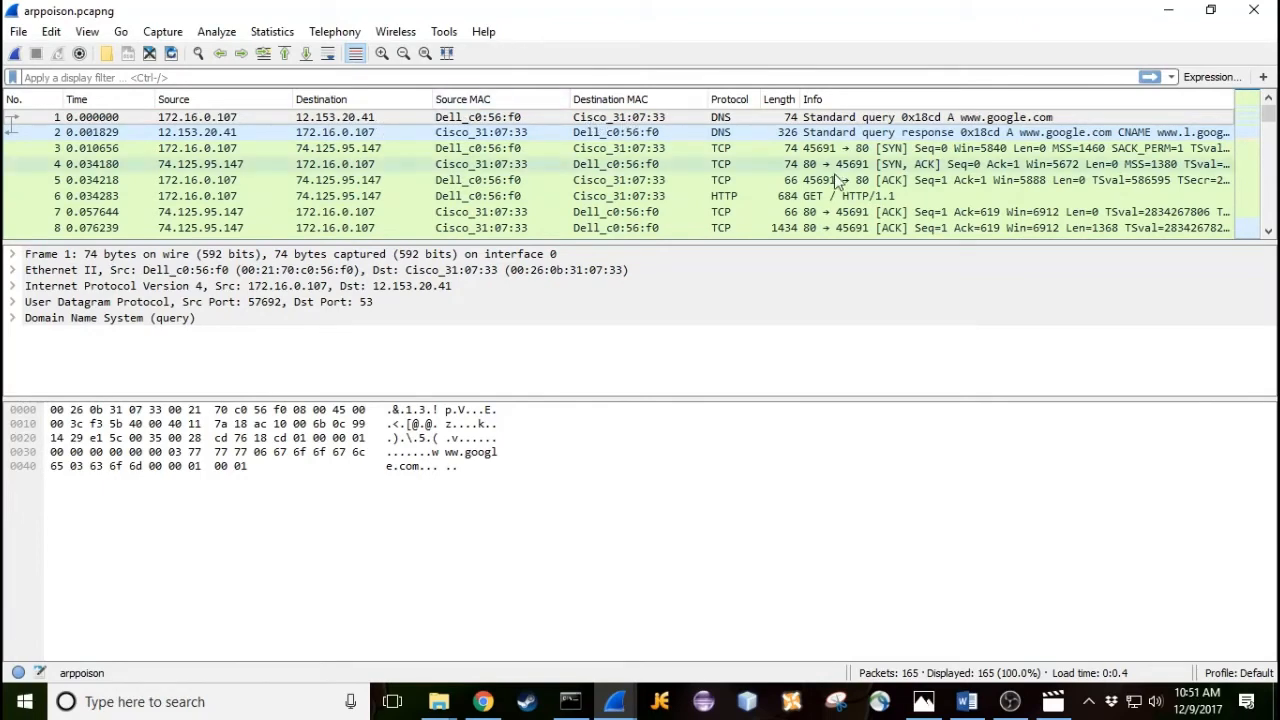
scroll(838, 180, "down", 20)
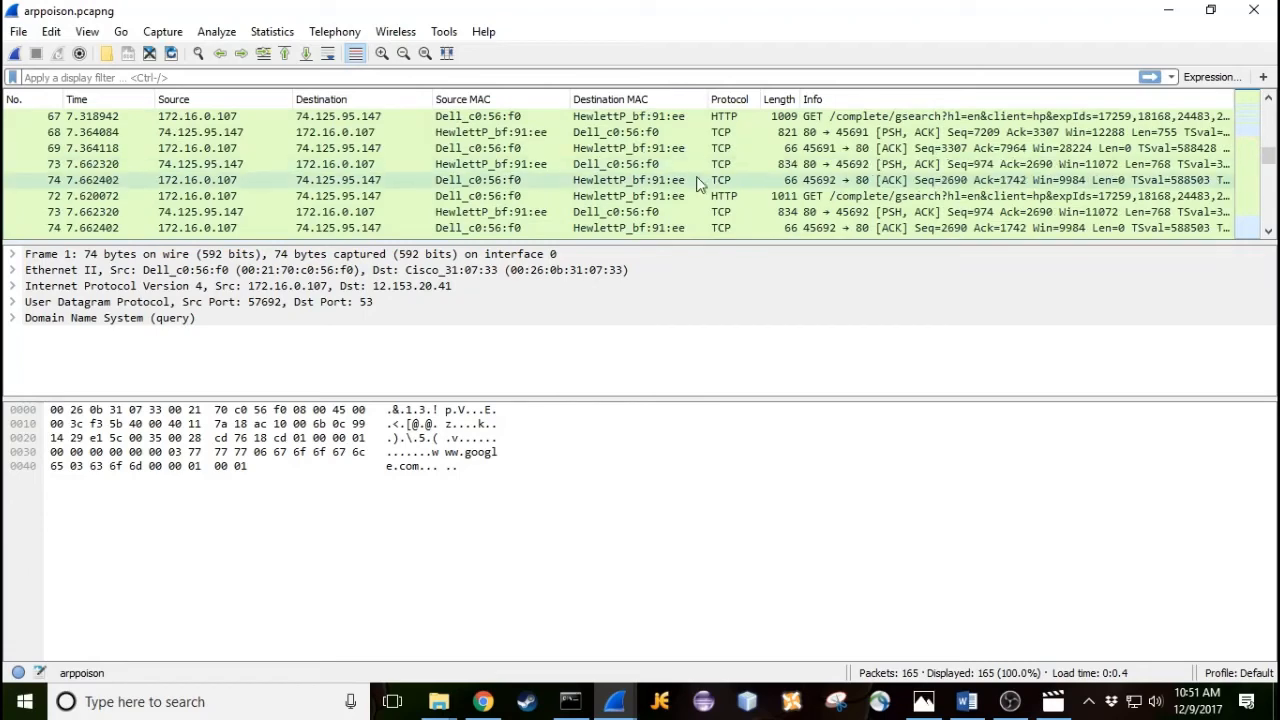
scroll(698, 180, "down", 20)
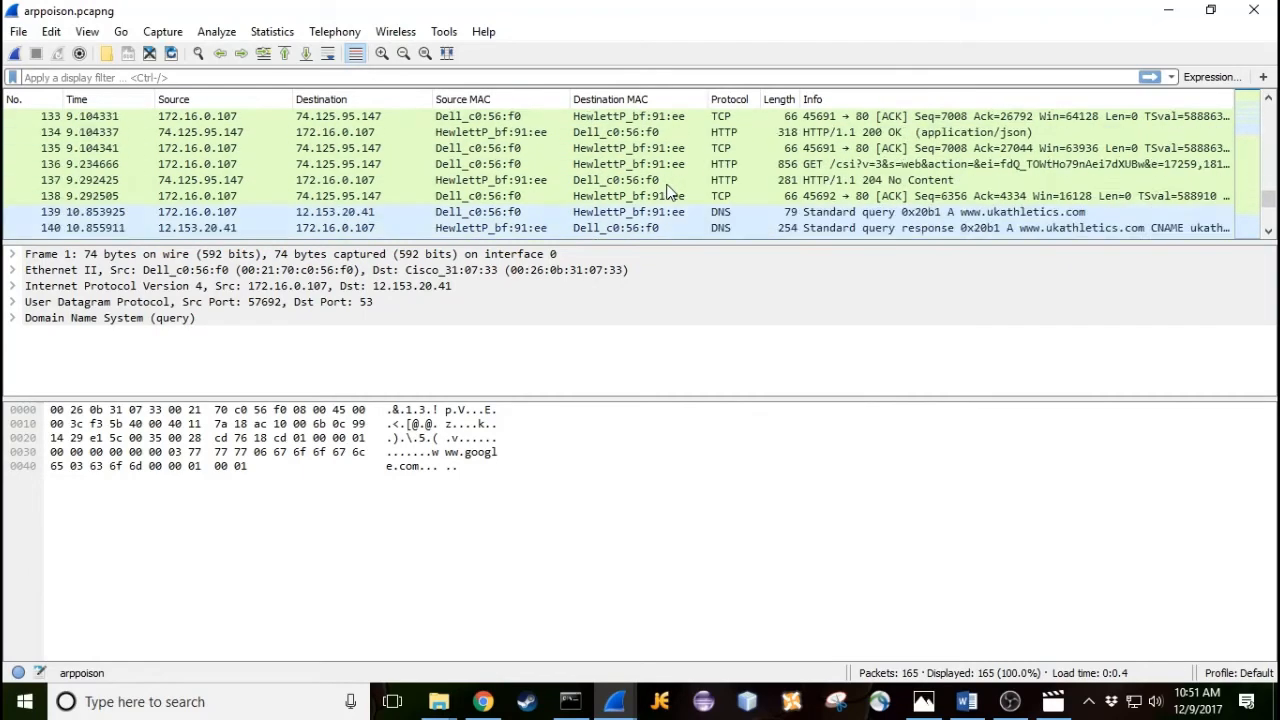
scroll(668, 190, "down", 1)
scroll(708, 206, "up", 19)
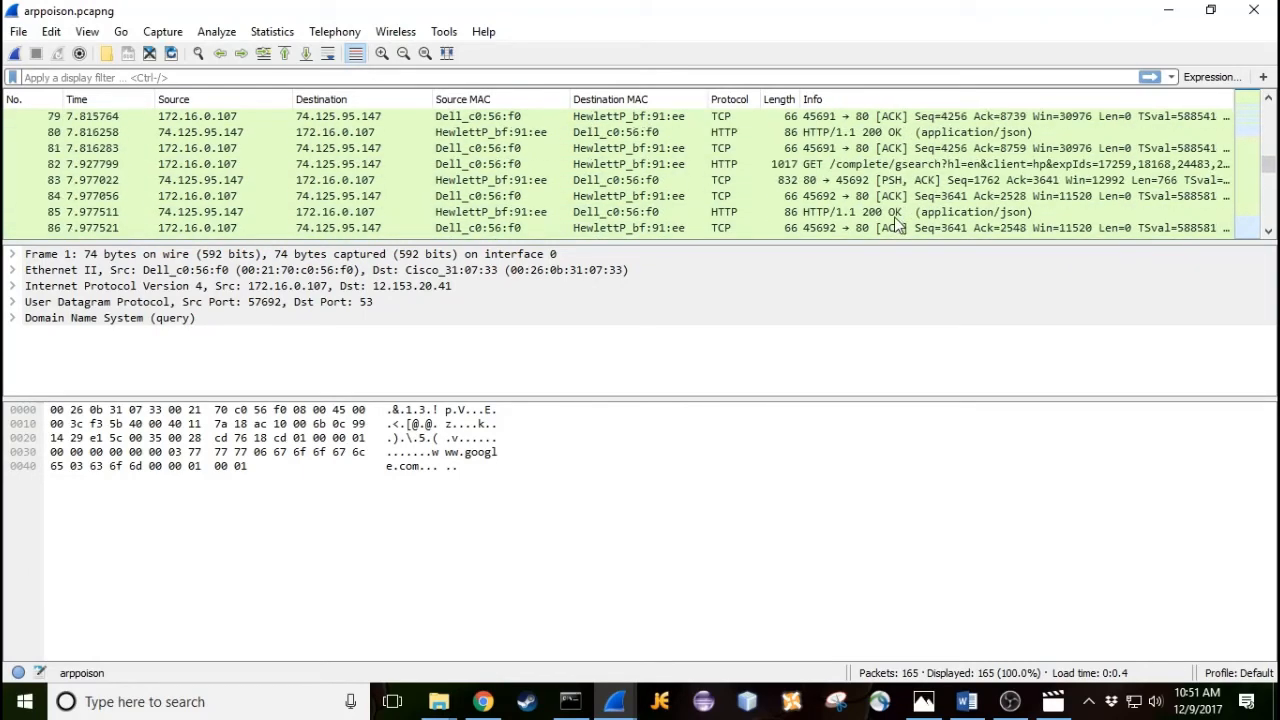
scroll(814, 217, "up", 10)
scroll(690, 210, "down", 1)
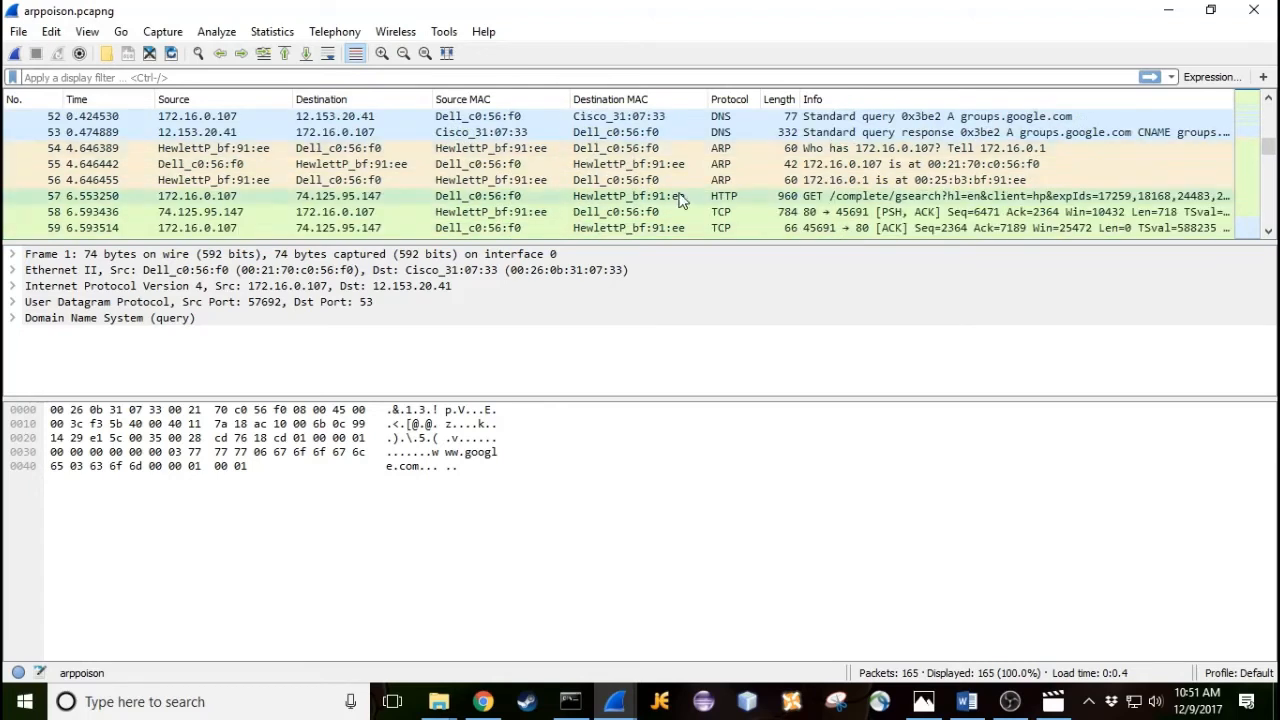
Inspect ARP request packet 54 and the HTTP request in packet 57 that follows the ARP exchange
left_click(608, 165)
left_click(428, 149)
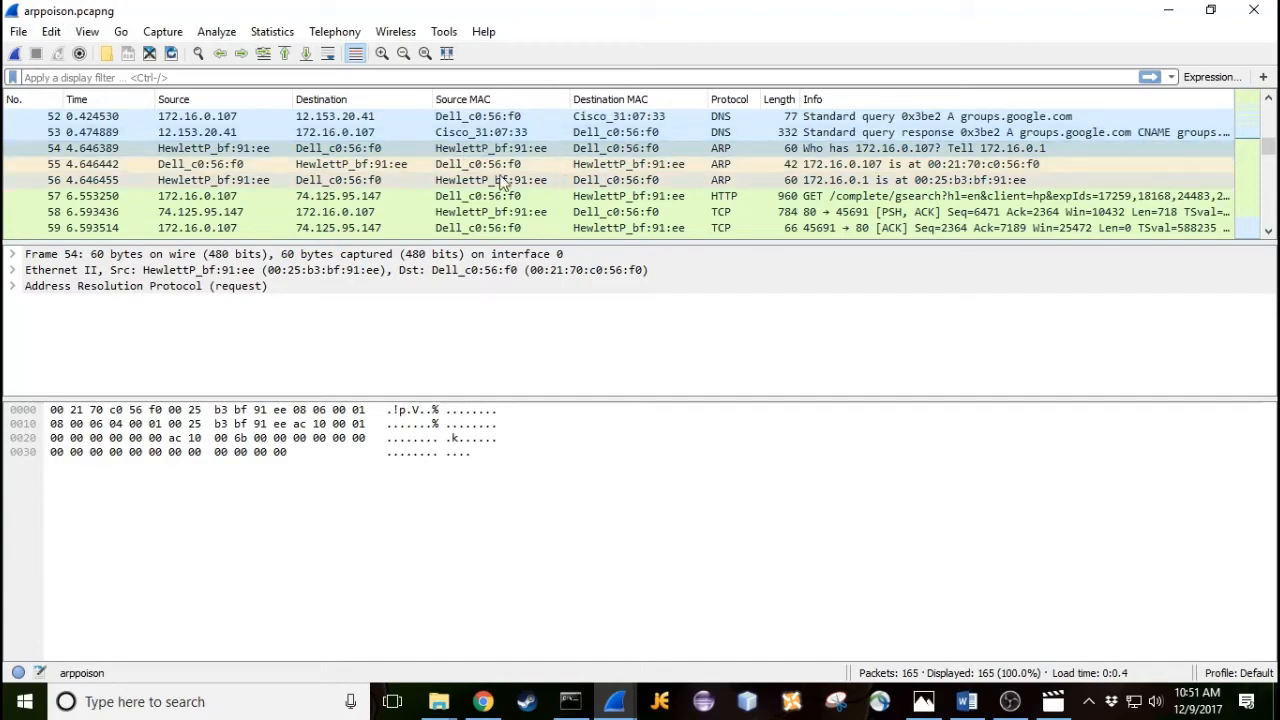
left_click(465, 197)
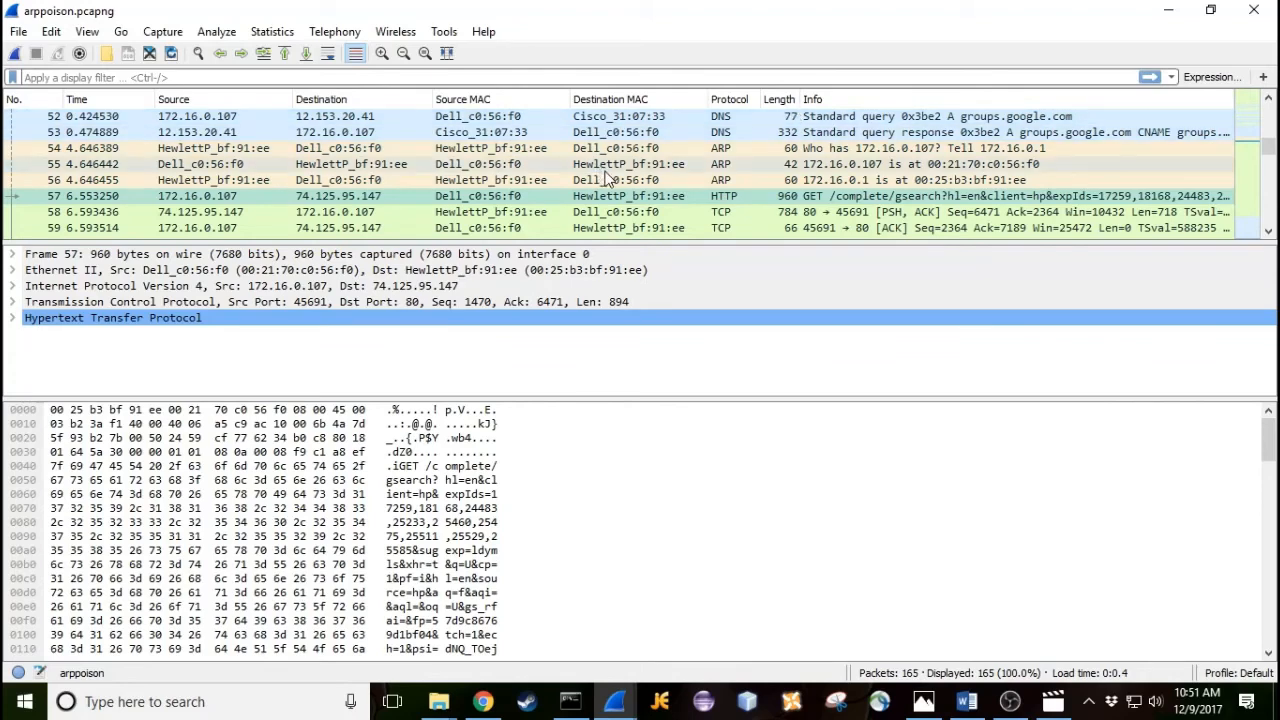
Compare the source and destination MAC addresses before and after the ARP packets, and switch back to the Google Slides presentation
scroll(463, 200, "up", 17)
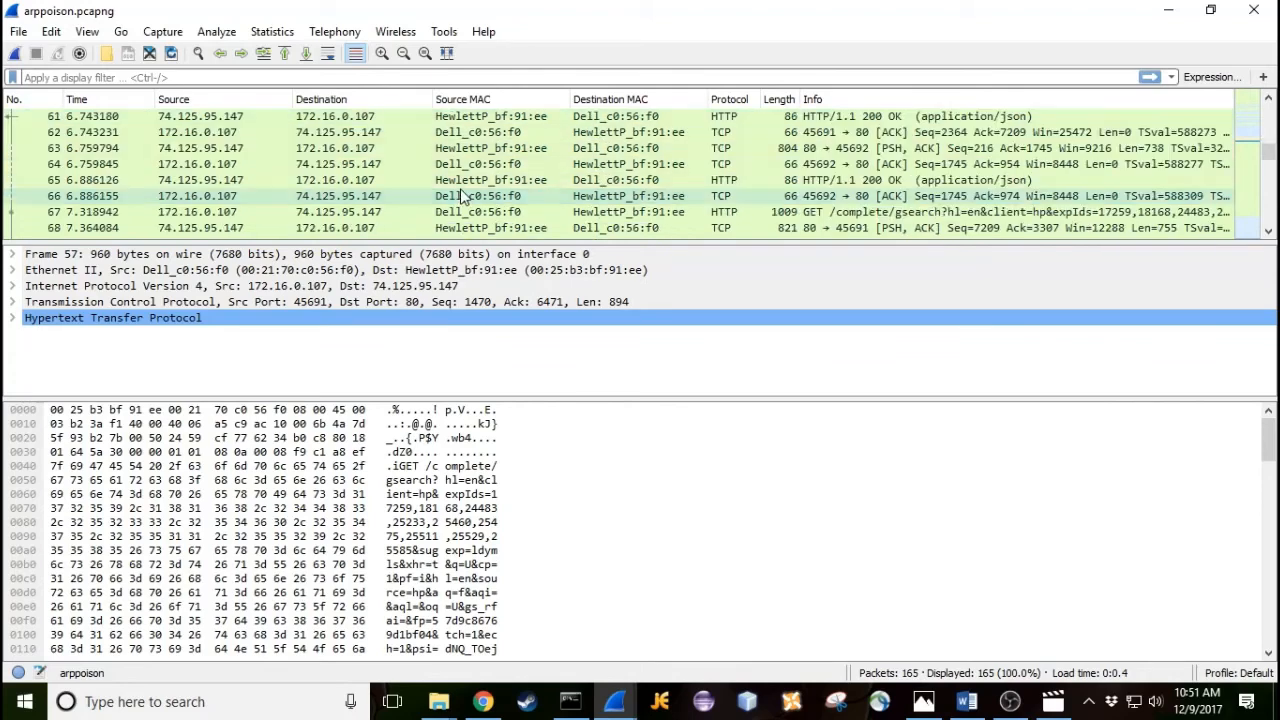
scroll(470, 214, "down", 16)
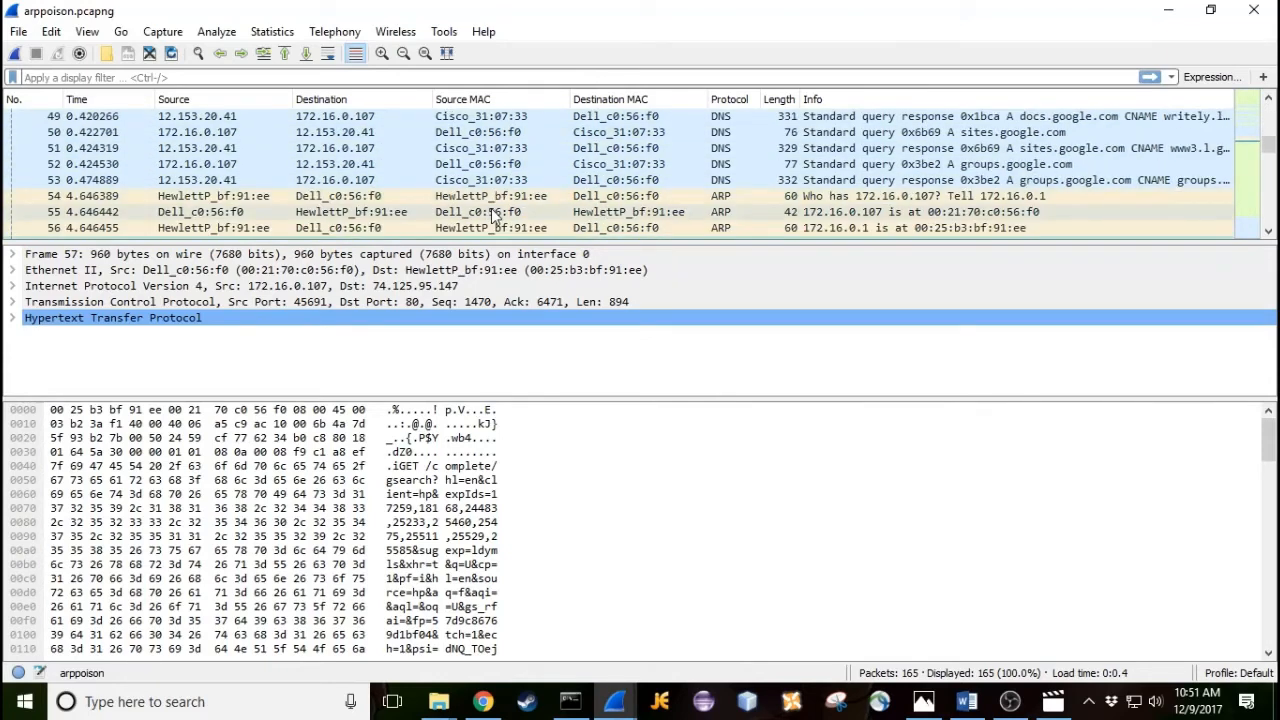
scroll(560, 212, "up", 6)
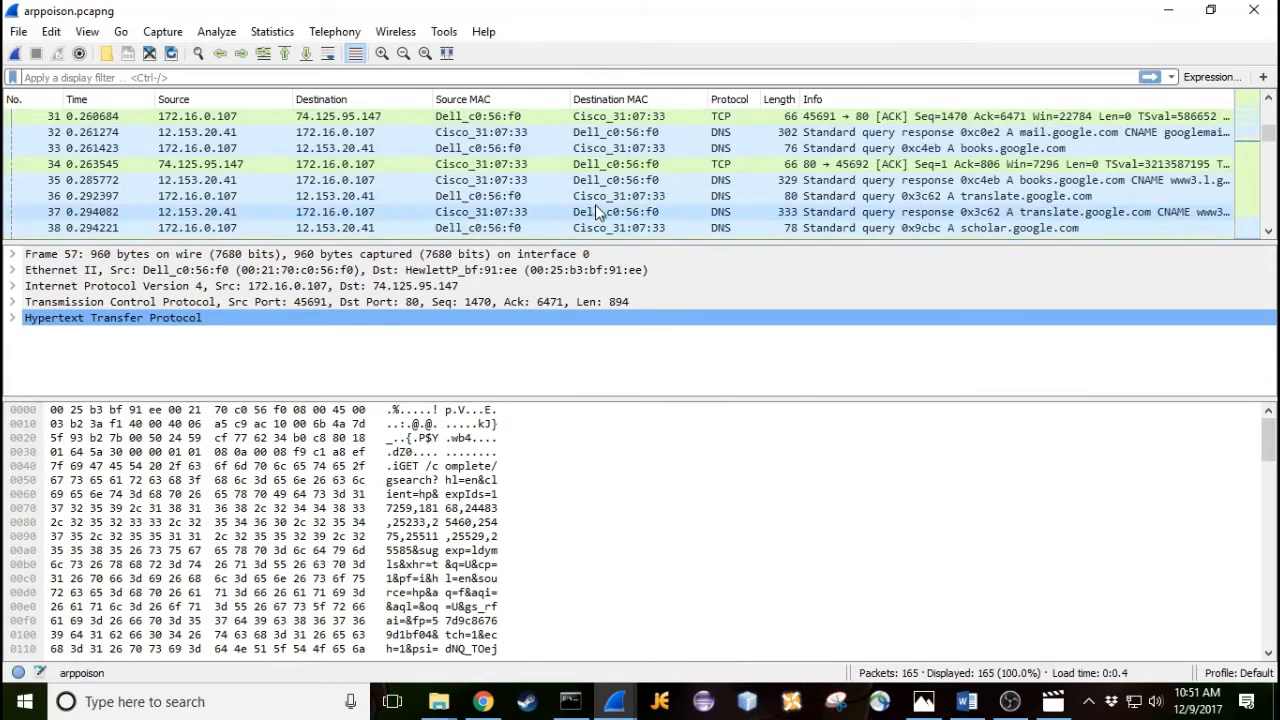
scroll(615, 218, "down", 3)
scroll(615, 220, "up", 1)
scroll(620, 220, "down", 16)
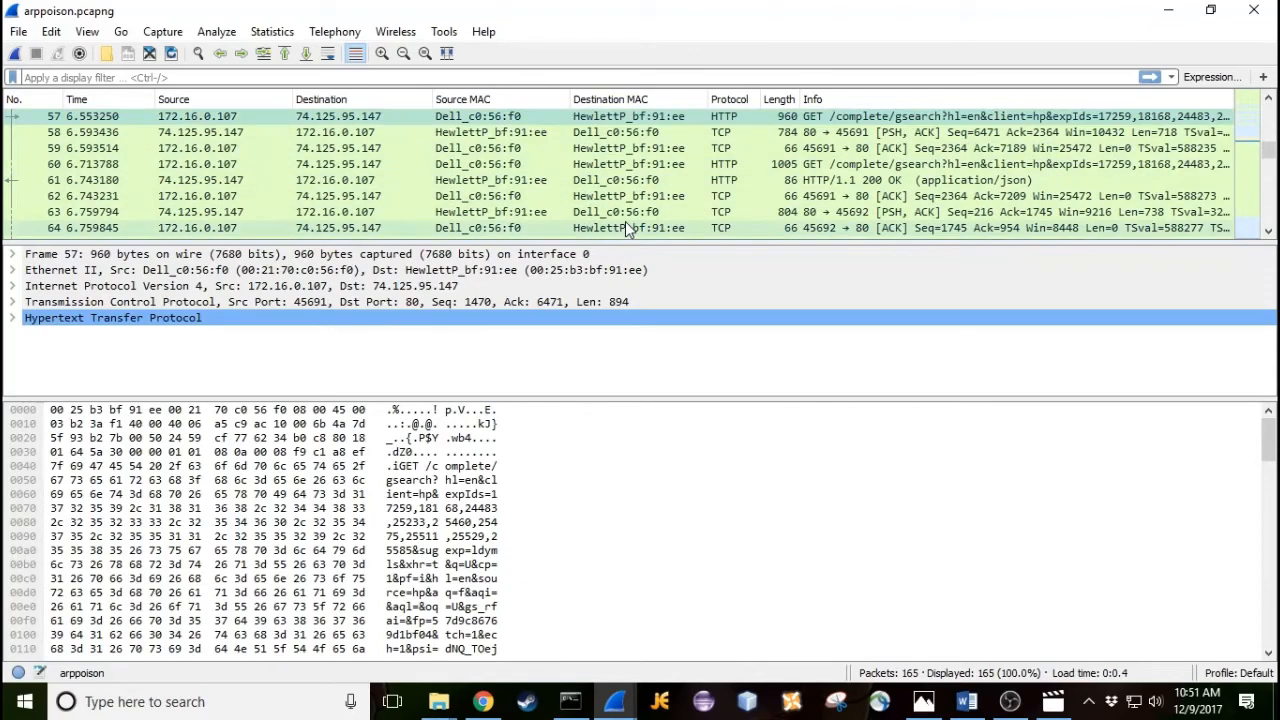
scroll(632, 222, "up", 1)
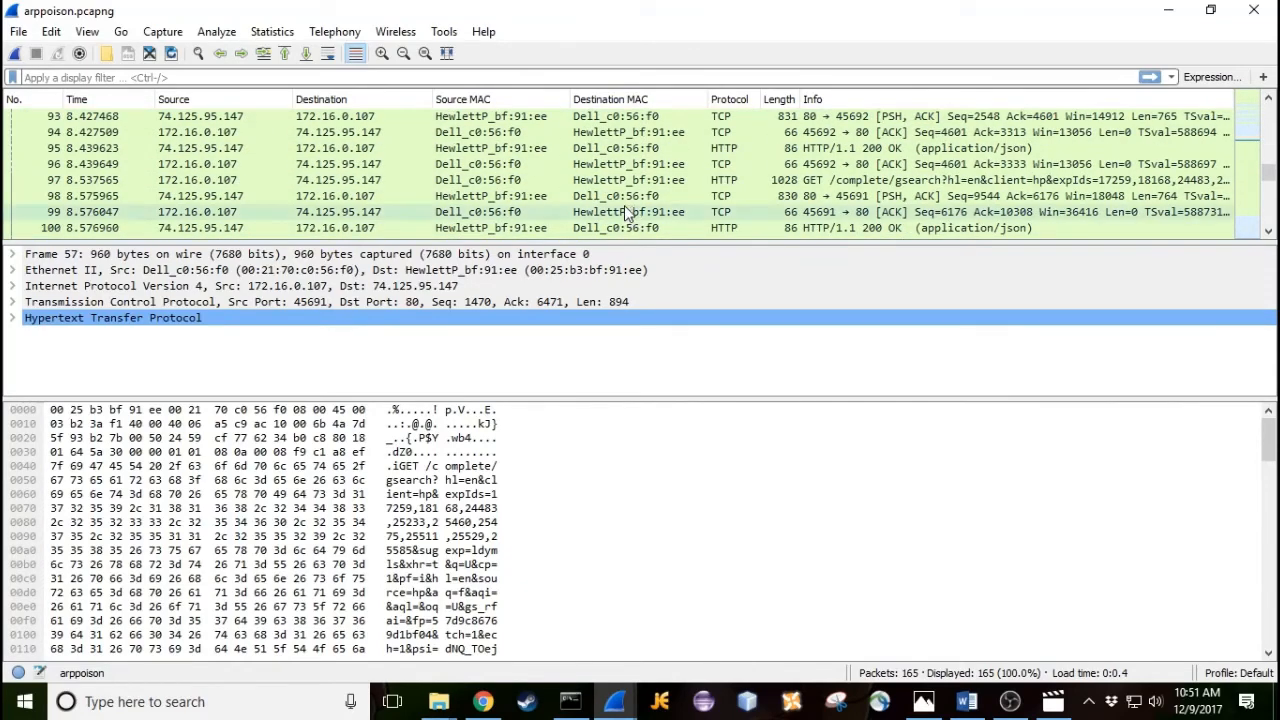
scroll(630, 210, "up", 20)
key("alt+Tab")
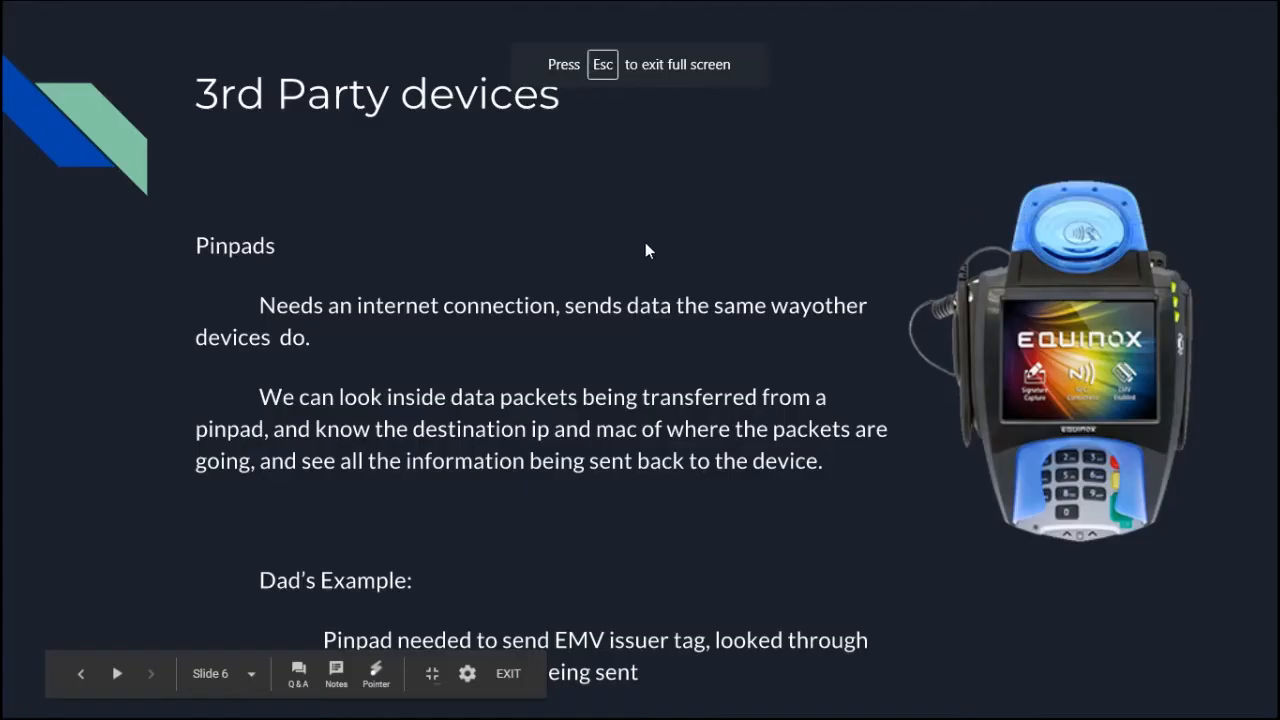